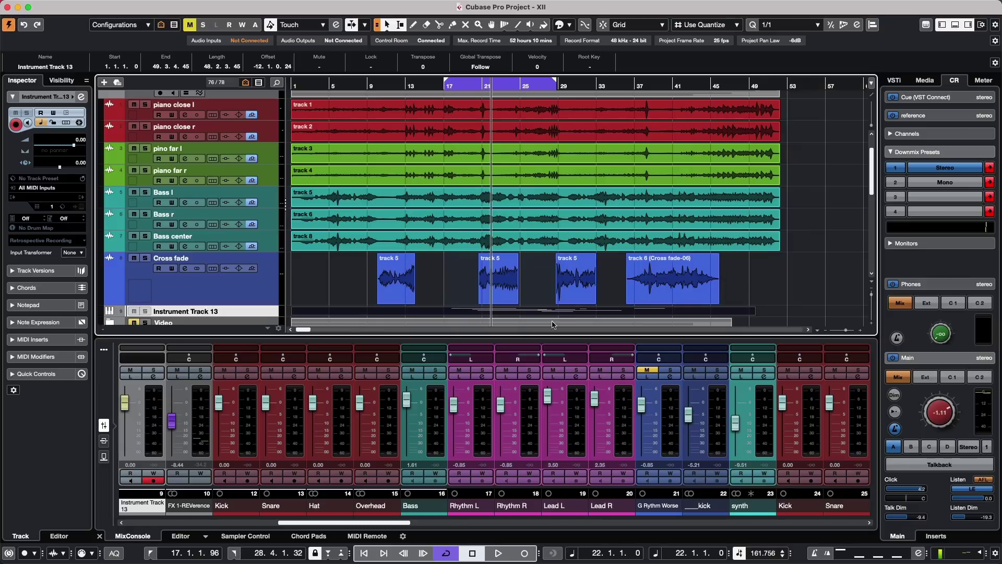
Show the Nudge controls in the project window's toolbar.
{"action": "mouse_move", "coordinate": [873, 181]}
{"action": "left_mouse_down"}
{"action": "mouse_move", "coordinate": [873, 211]}
{"action": "mouse_move", "coordinate": [873, 191]}
{"action": "mouse_move", "coordinate": [873, 199]}
{"action": "left_mouse_up"}
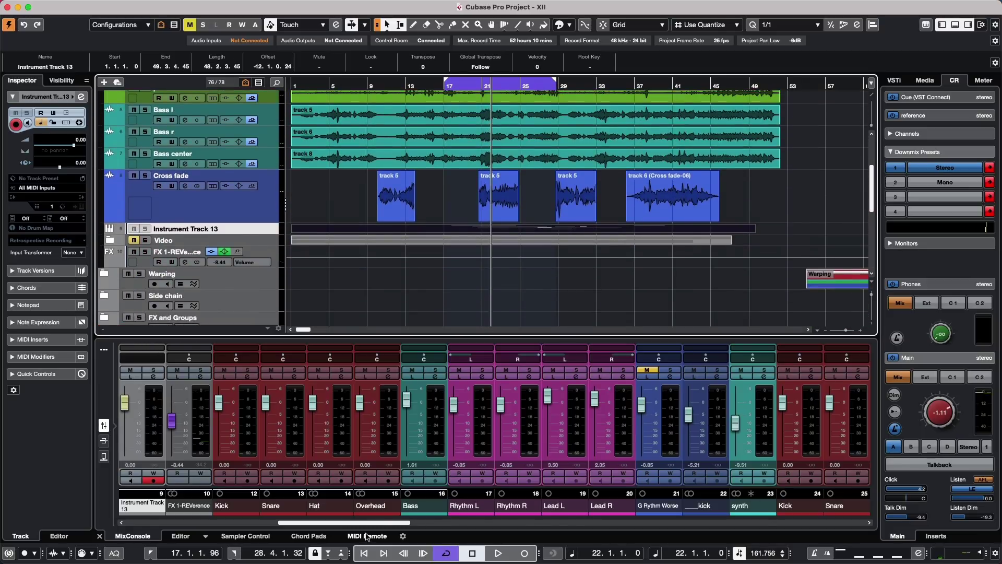
{"action": "mouse_move", "coordinate": [376, 523]}
{"action": "left_mouse_down"}
{"action": "mouse_move", "coordinate": [462, 523]}
{"action": "mouse_move", "coordinate": [386, 523]}
{"action": "left_mouse_up"}
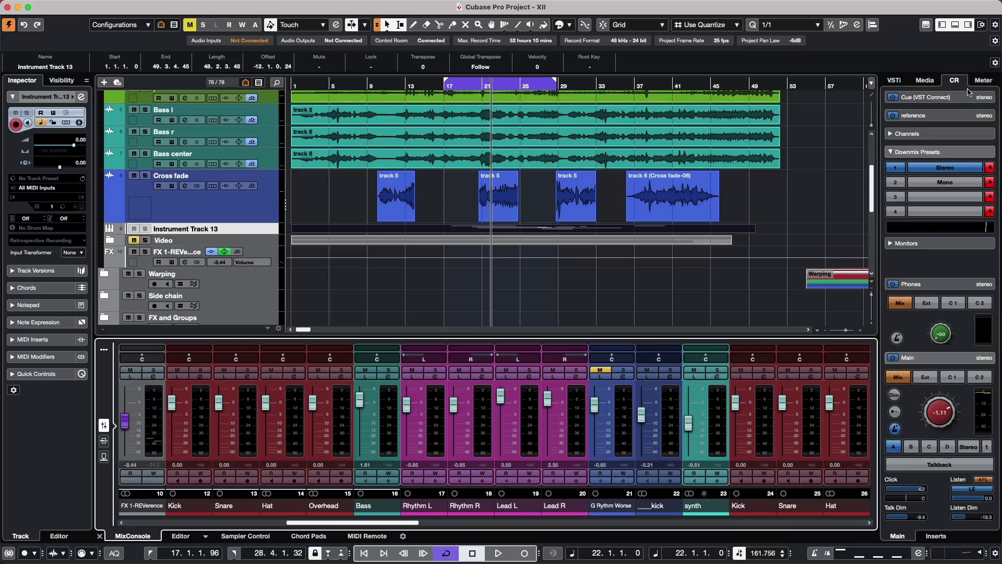
{"action": "left_click", "coordinate": [996, 25]}
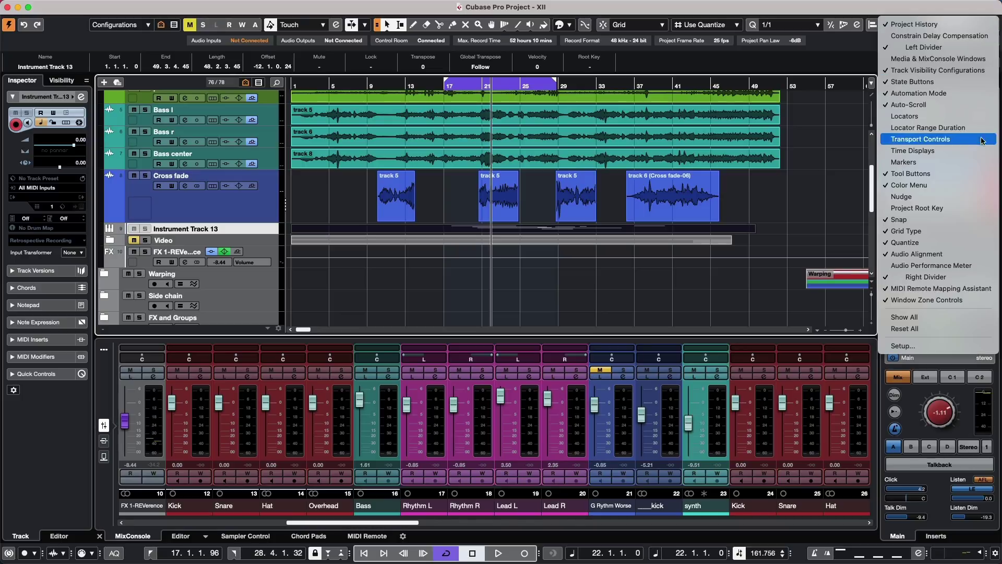
{"action": "left_click", "coordinate": [974, 197]}
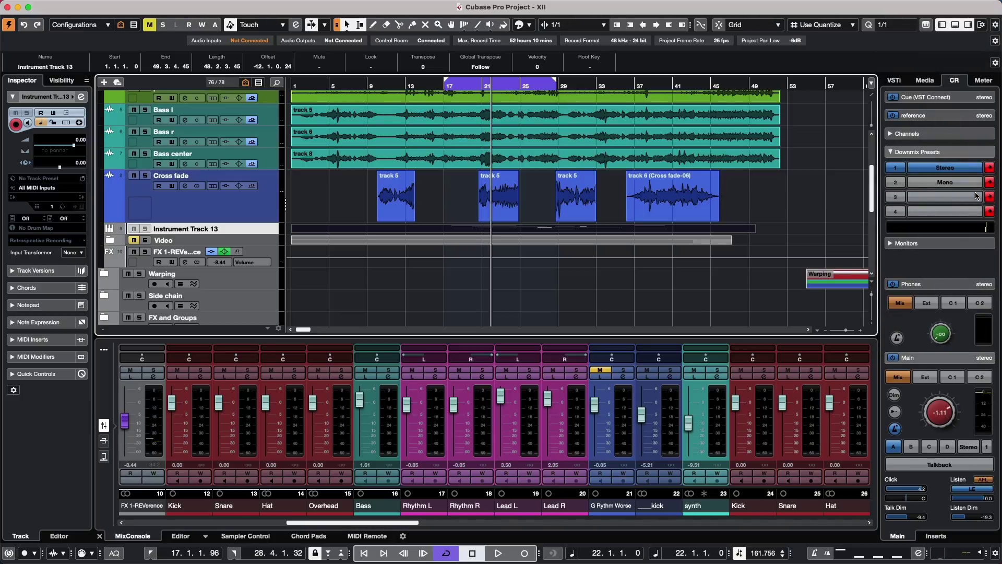
Select the second clip on the Cross fade track and check the ruler's time formats and the quantize presets.
{"action": "scroll", "coordinate": [476, 216], "scroll_direction": "up", "scroll_amount": 3}
{"action": "left_click", "coordinate": [498, 261]}
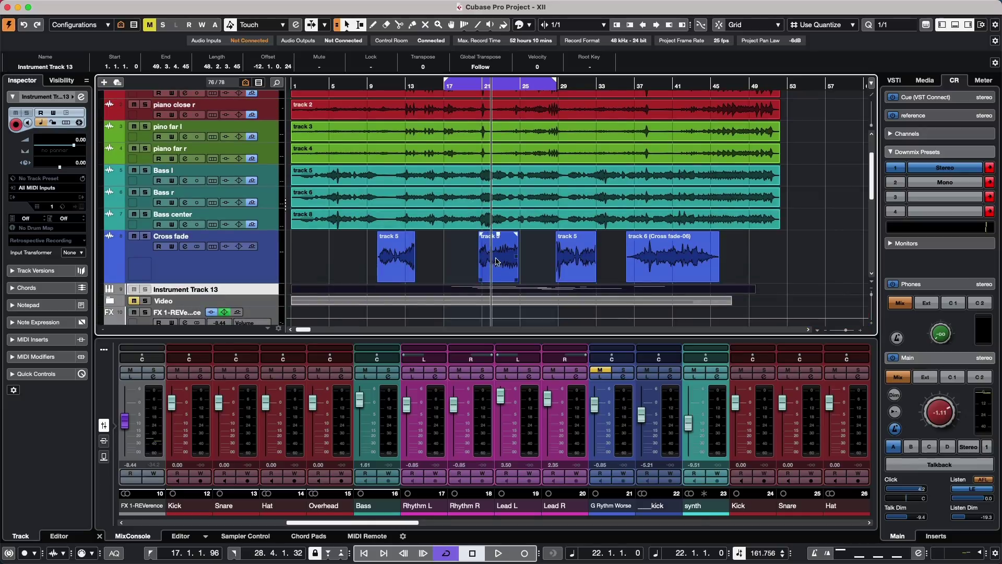
{"action": "right_click", "coordinate": [556, 87]}
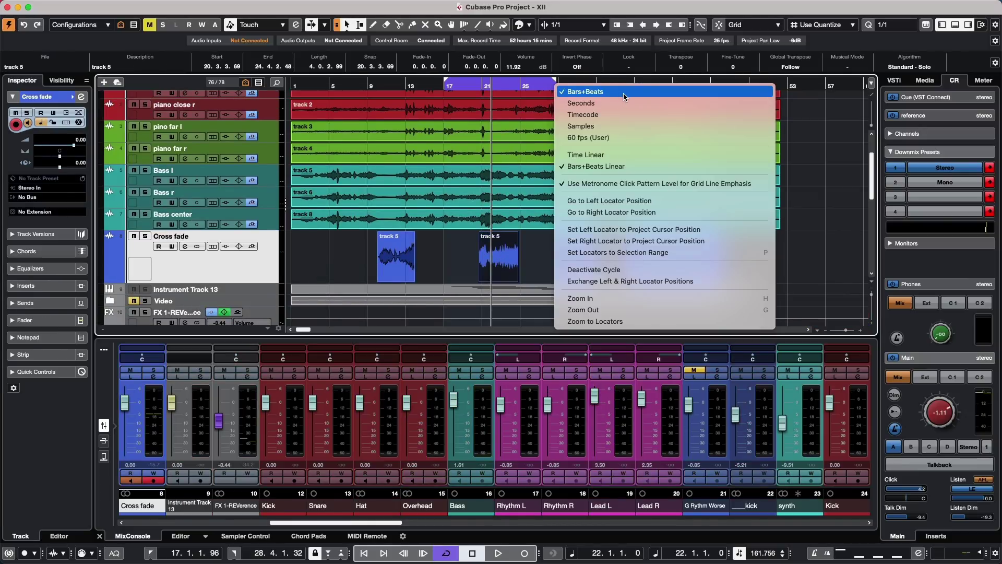
{"action": "left_click", "coordinate": [623, 93]}
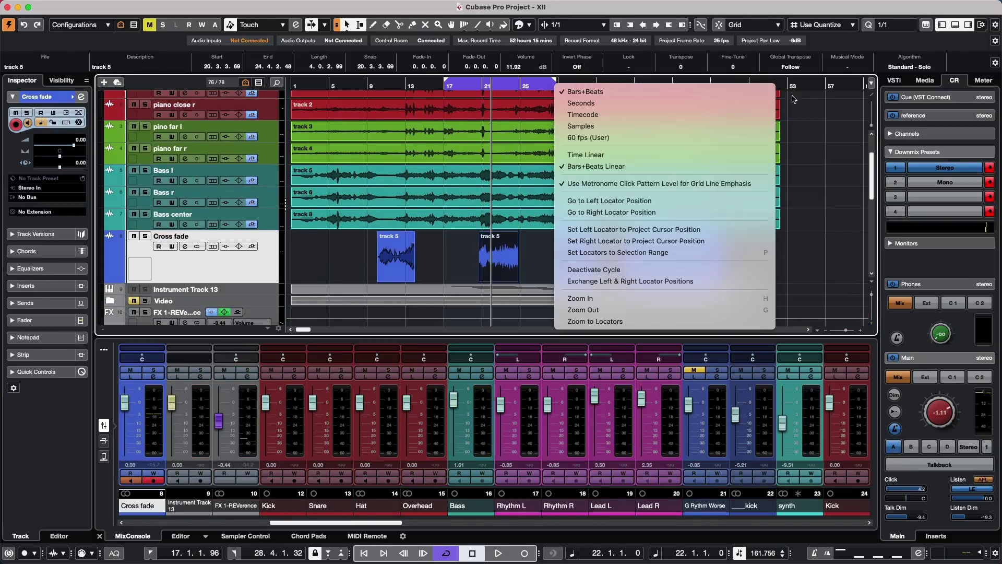
{"action": "left_click", "coordinate": [898, 25]}
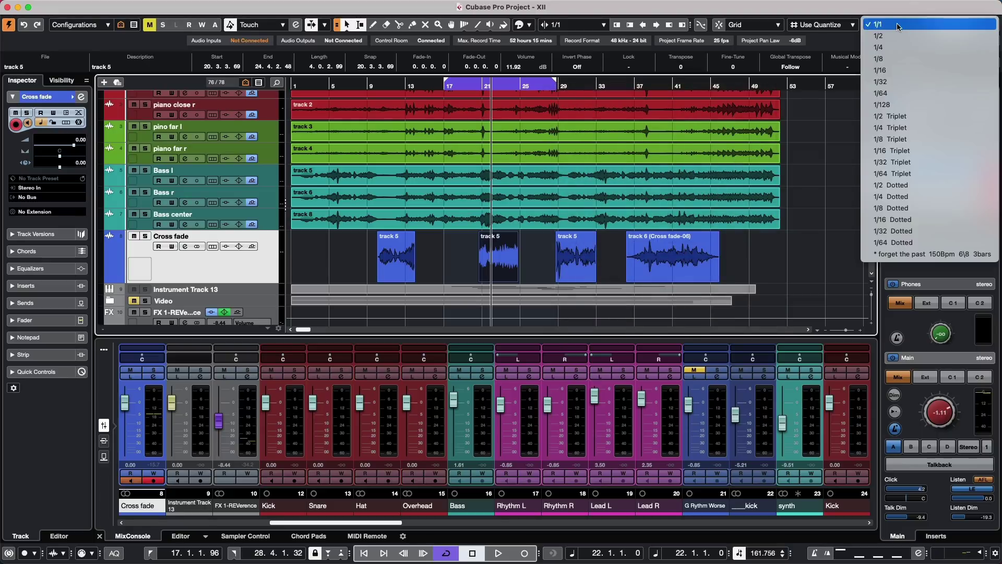
{"action": "left_click", "coordinate": [527, 255]}
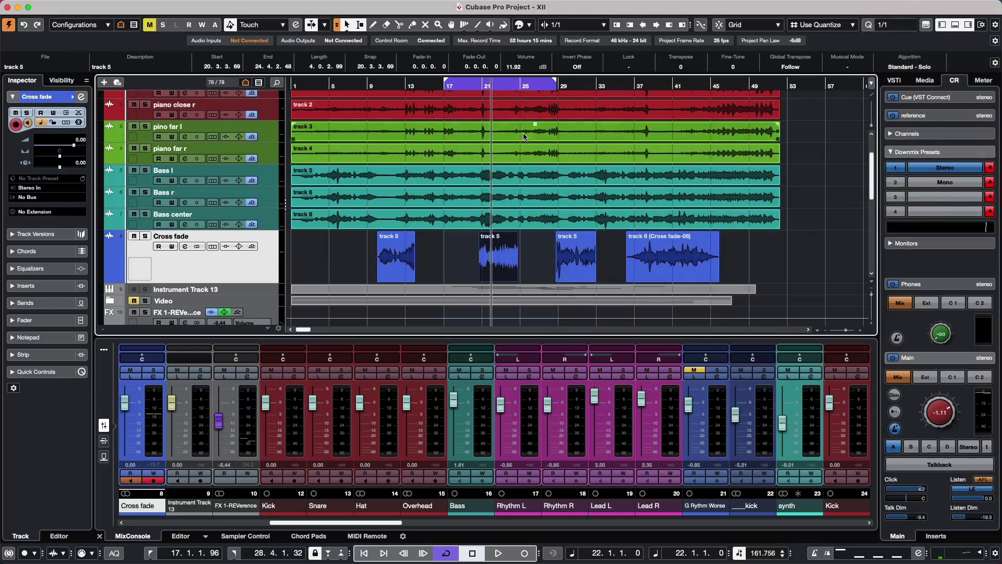
Switch the ruler to Seconds, view the available grid intervals, and return the ruler to Bars+Beats.
{"action": "right_click", "coordinate": [502, 84]}
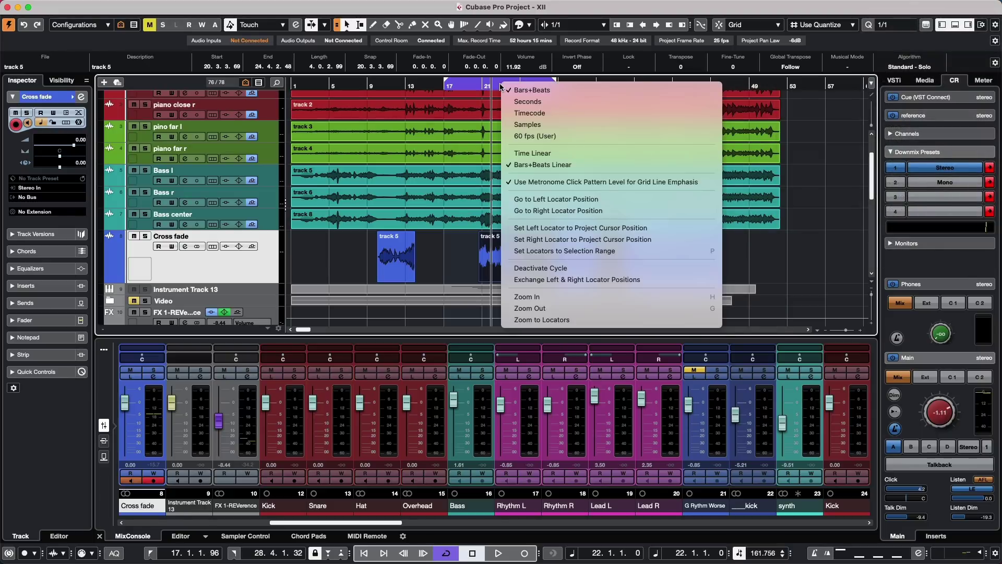
{"action": "left_click", "coordinate": [549, 102]}
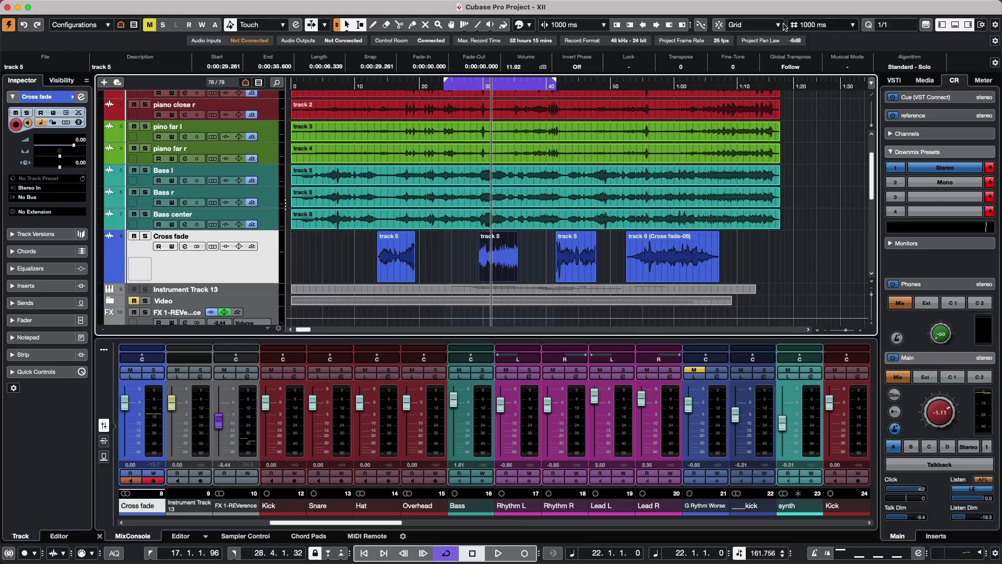
{"action": "left_click", "coordinate": [828, 27]}
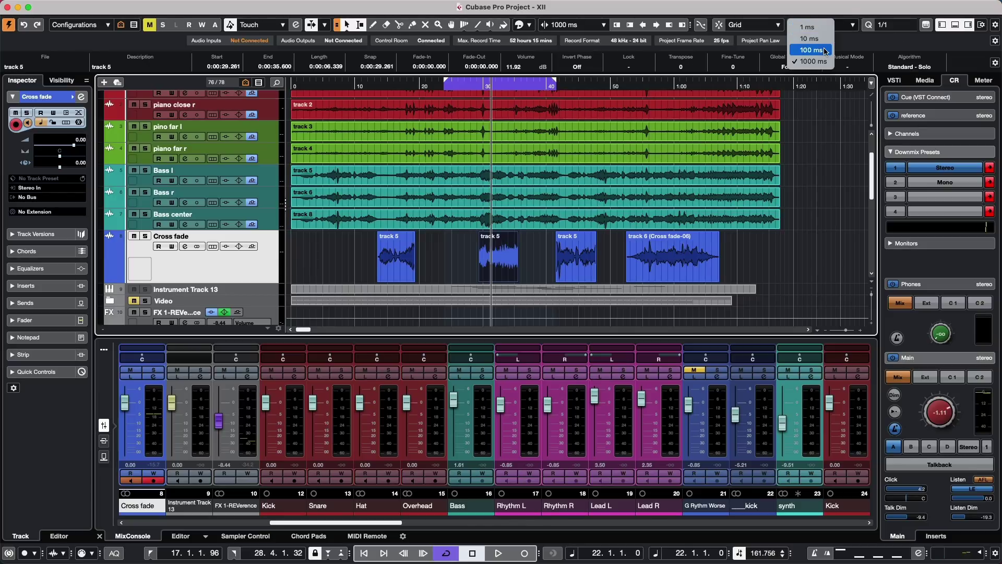
{"action": "left_click", "coordinate": [542, 254]}
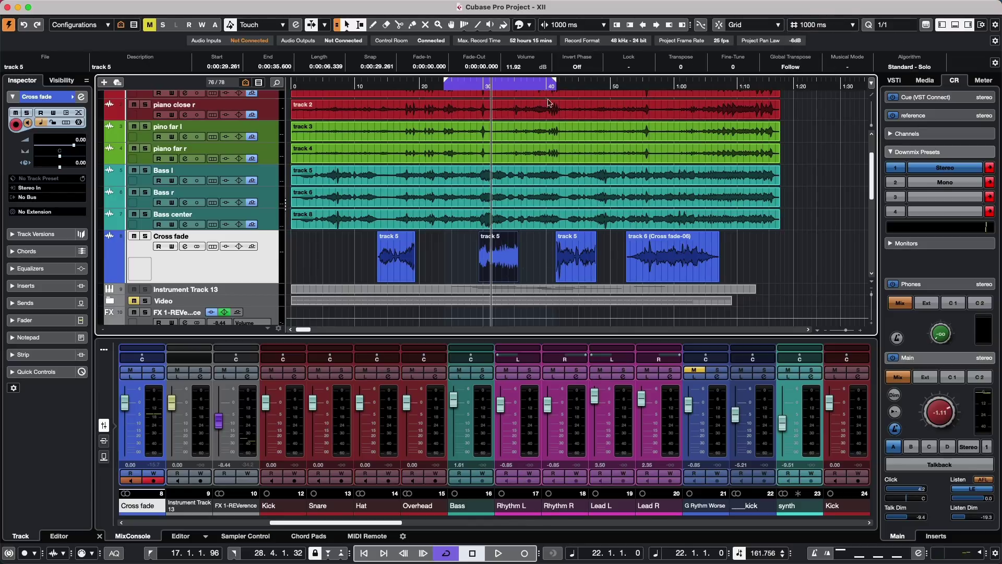
{"action": "right_click", "coordinate": [533, 89]}
{"action": "left_click", "coordinate": [569, 92]}
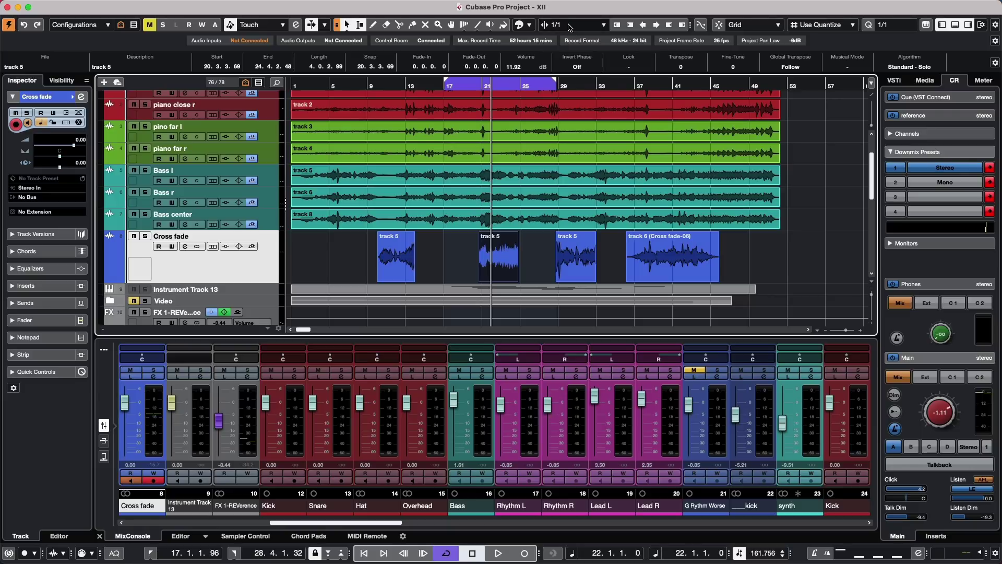
Set the nudge format to Seconds and nudge the selected Cross fade clip three steps right and six steps left.
{"action": "left_click", "coordinate": [570, 26]}
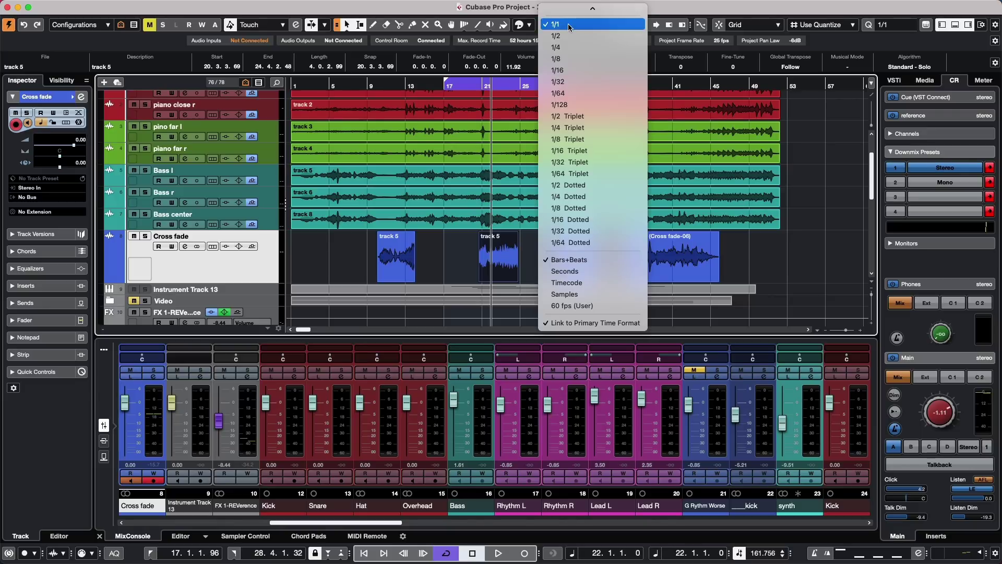
{"action": "left_click", "coordinate": [587, 270]}
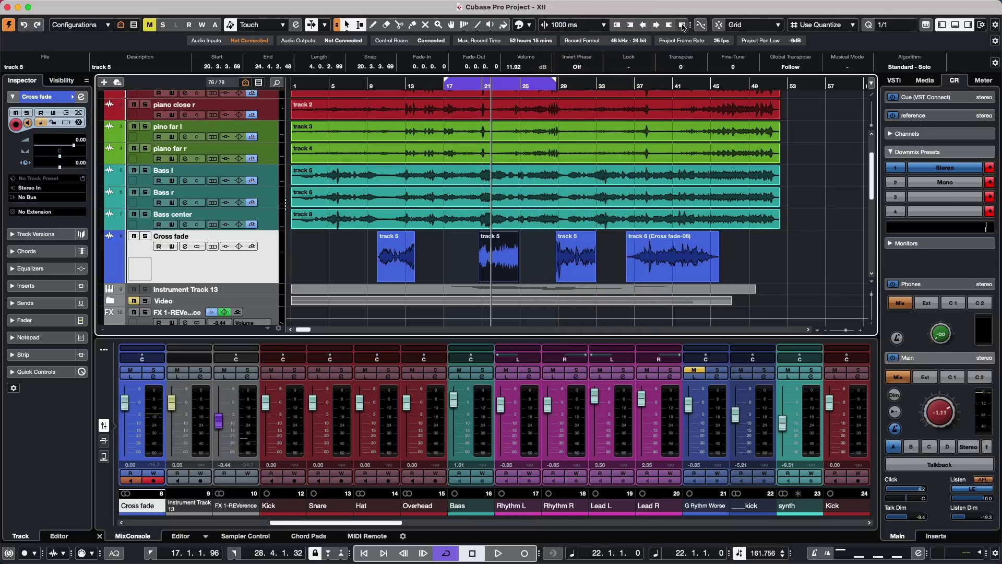
{"action": "left_click", "coordinate": [656, 25]}
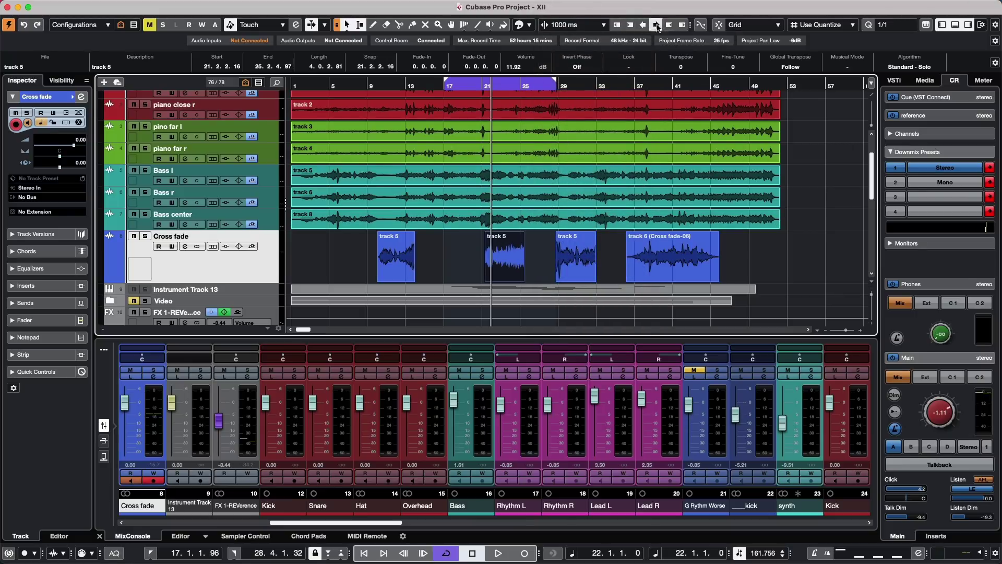
{"action": "left_click", "coordinate": [657, 26]}
{"action": "left_click", "coordinate": [657, 26]}
{"action": "left_click", "coordinate": [644, 26]}
{"action": "left_click", "coordinate": [644, 26]}
{"action": "left_click", "coordinate": [645, 27]}
{"action": "left_click", "coordinate": [645, 26]}
{"action": "left_click", "coordinate": [645, 26]}
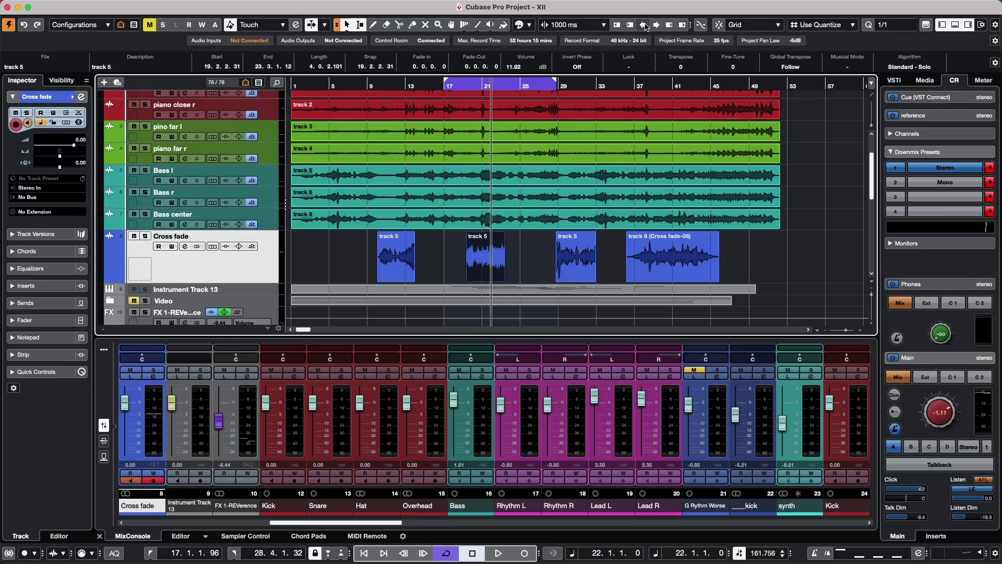
{"action": "left_click", "coordinate": [645, 26]}
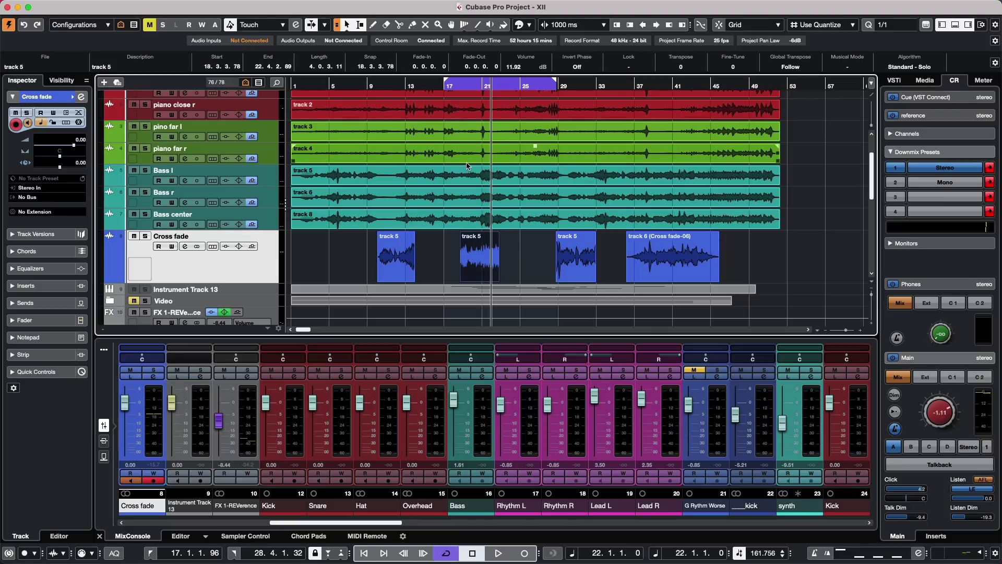
Select a range across piano far r, Bass l and Bass r ending at 30.4.3.88, and nudge its start left to 15.1.3.9.
{"action": "left_click_drag", "start_coordinate": [472, 157], "coordinate": [582, 199]}
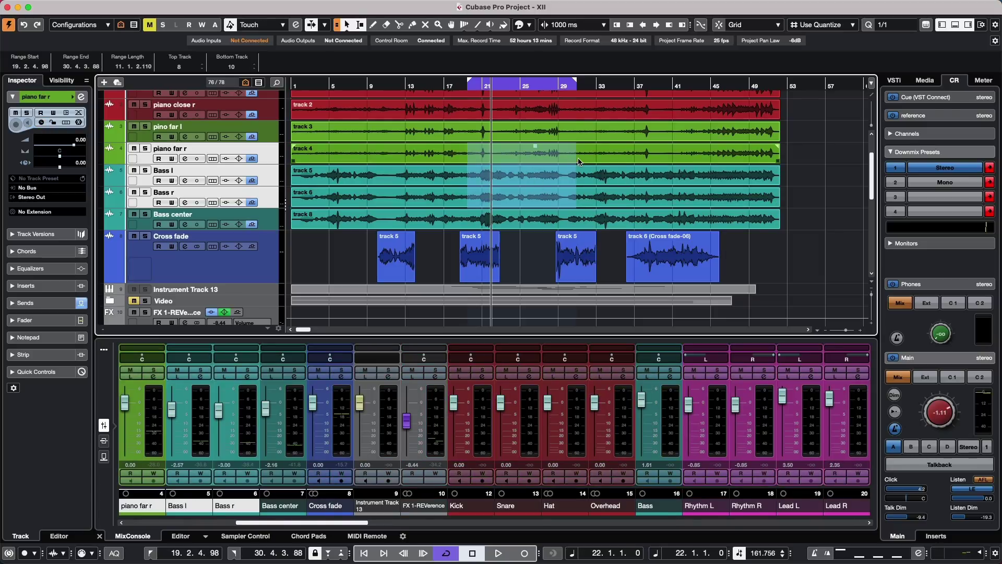
{"action": "key", "text": "alt+Left"}
{"action": "key", "text": "alt+Left"}
{"action": "key", "text": "alt+Left"}
{"action": "key", "text": "alt+Left"}
{"action": "key", "text": "alt+Left"}
{"action": "key", "text": "alt+Left"}
{"action": "key", "text": "alt+Left"}
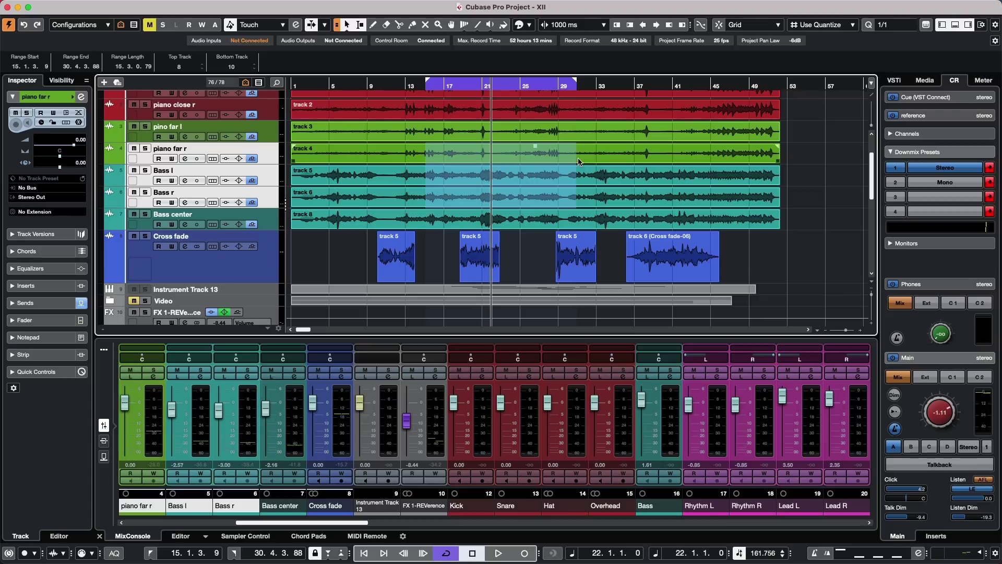
Nudge the start of the selected range right to 17.3.2.111.
{"action": "key", "text": "alt+Right"}
{"action": "key", "text": "alt+Right"}
{"action": "key", "text": "alt+Right"}
{"action": "key", "text": "alt+Right"}
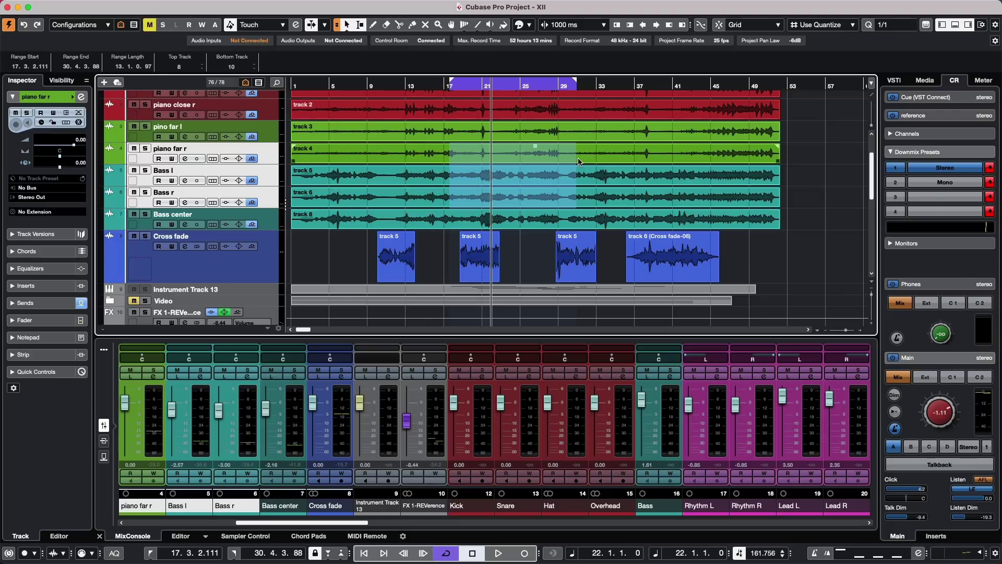
Nudge the end of the selected range left to 27.4.1.110 and back right to 30.4.3.88.
{"action": "key", "text": "shift+Left"}
{"action": "key", "text": "shift+Left"}
{"action": "key", "text": "shift+Left"}
{"action": "key", "text": "shift+Left"}
{"action": "key", "text": "shift+Left"}
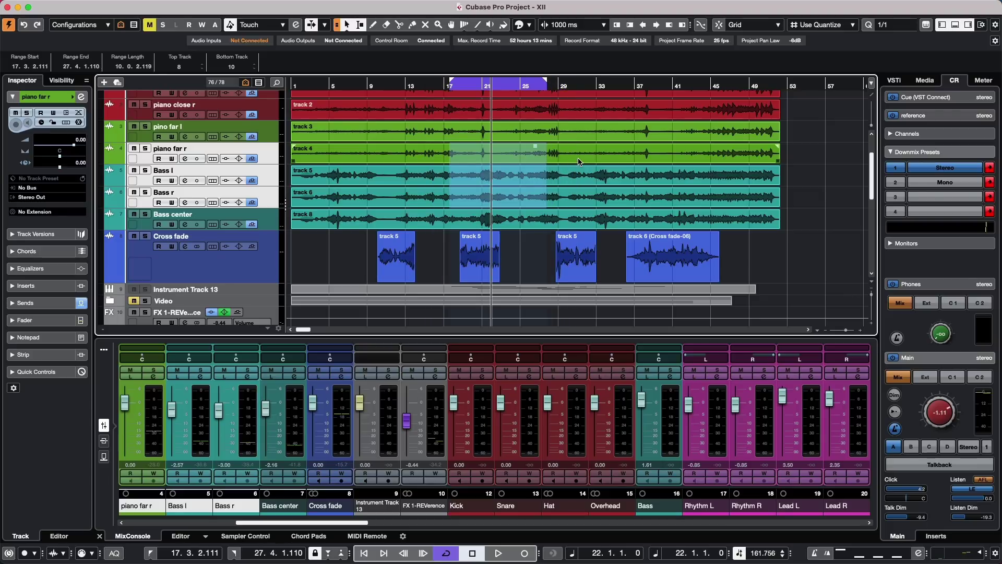
{"action": "key", "text": "shift+Right"}
{"action": "key", "text": "shift+Right"}
{"action": "key", "text": "shift+Right"}
{"action": "key", "text": "shift+Right"}
{"action": "key", "text": "shift+Right"}
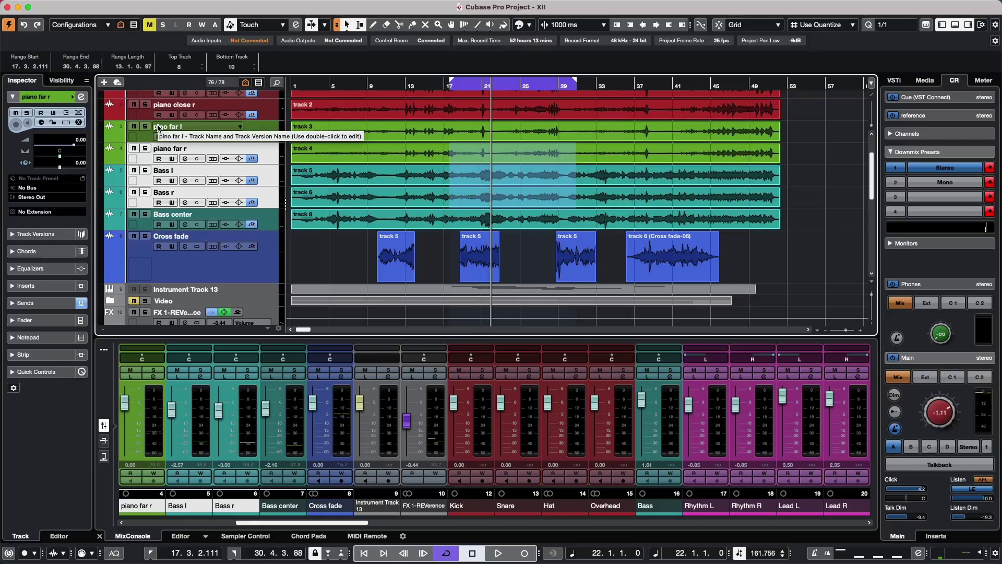
Check the Nudge key commands, and move the range's top edge up to pino far l and down to Bass l.
{"action": "key", "text": "super+k"}
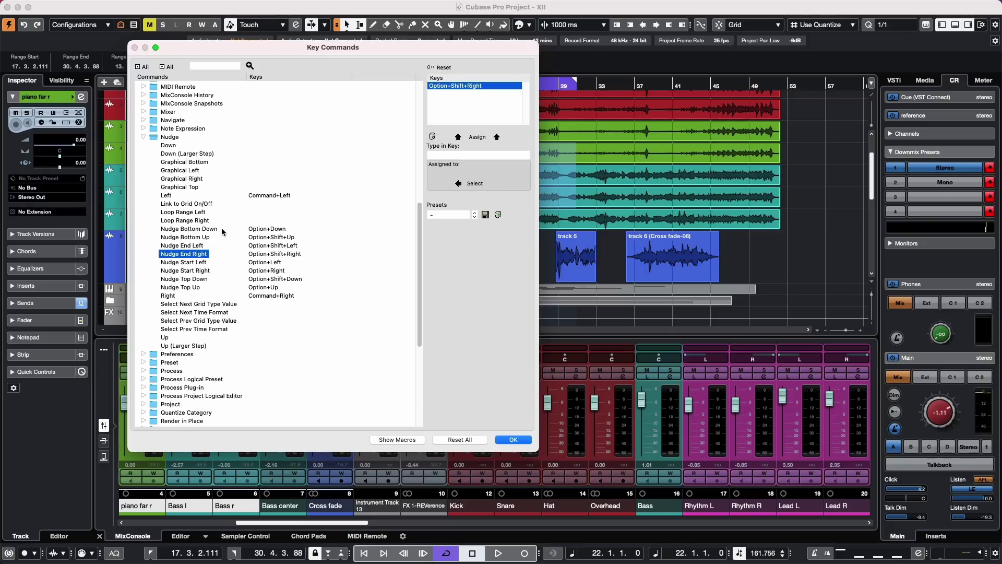
{"action": "left_click", "coordinate": [513, 439]}
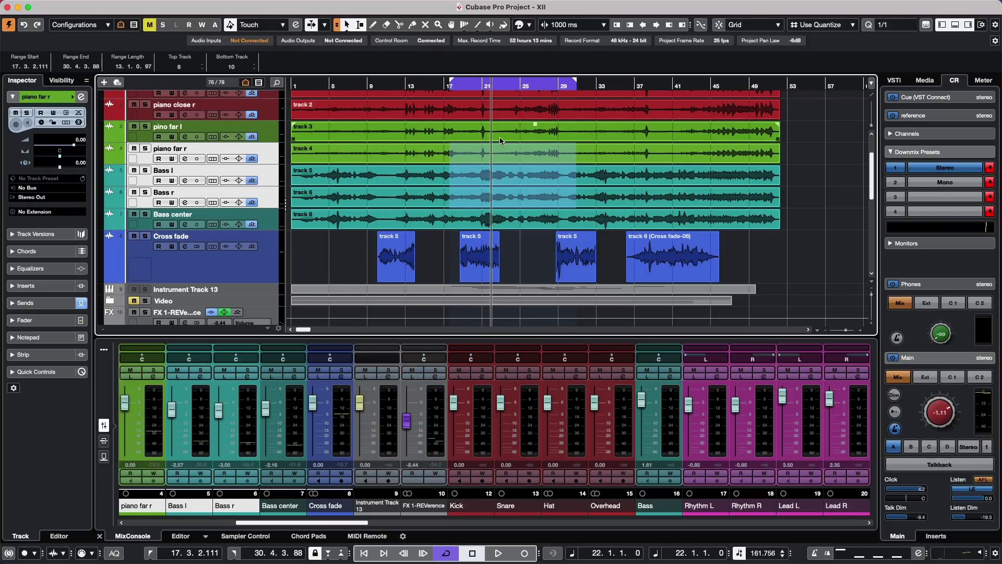
{"action": "key", "text": "shift+Up"}
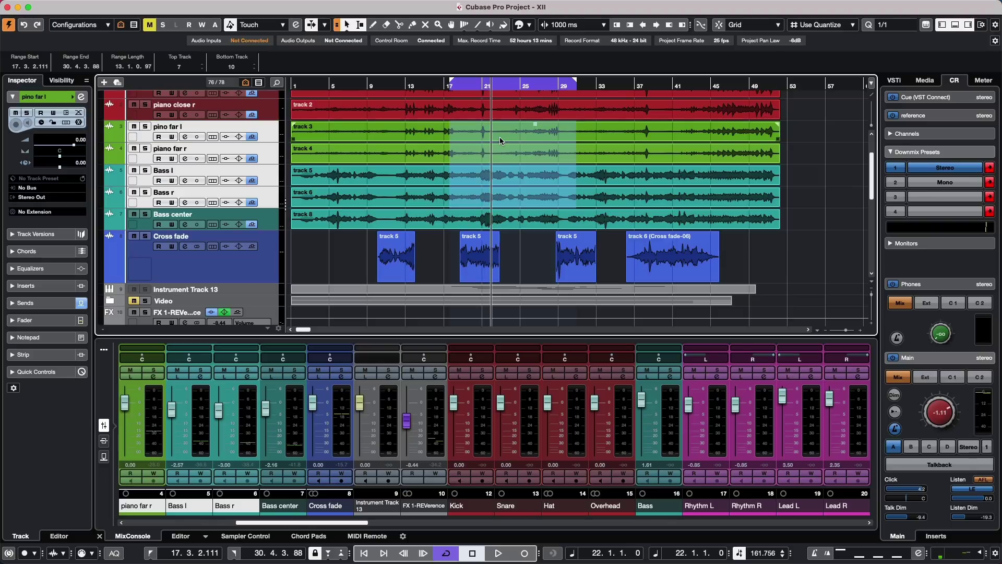
{"action": "key", "text": "shift+Down"}
{"action": "key", "text": "shift+Down"}
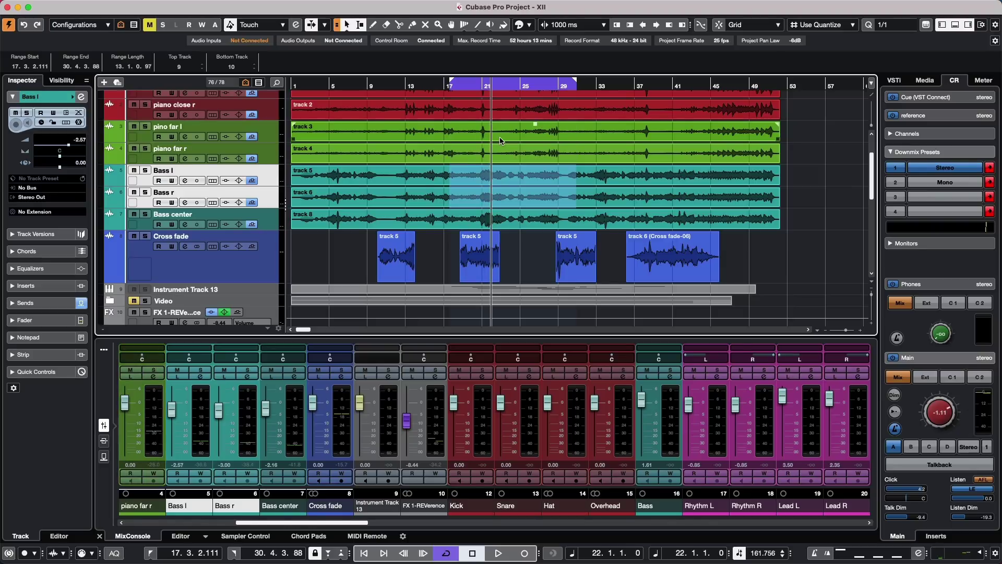
Shrink the range's bottom edge up to Bass l and extend it down to Bass center.
{"action": "key", "text": "shift+Up"}
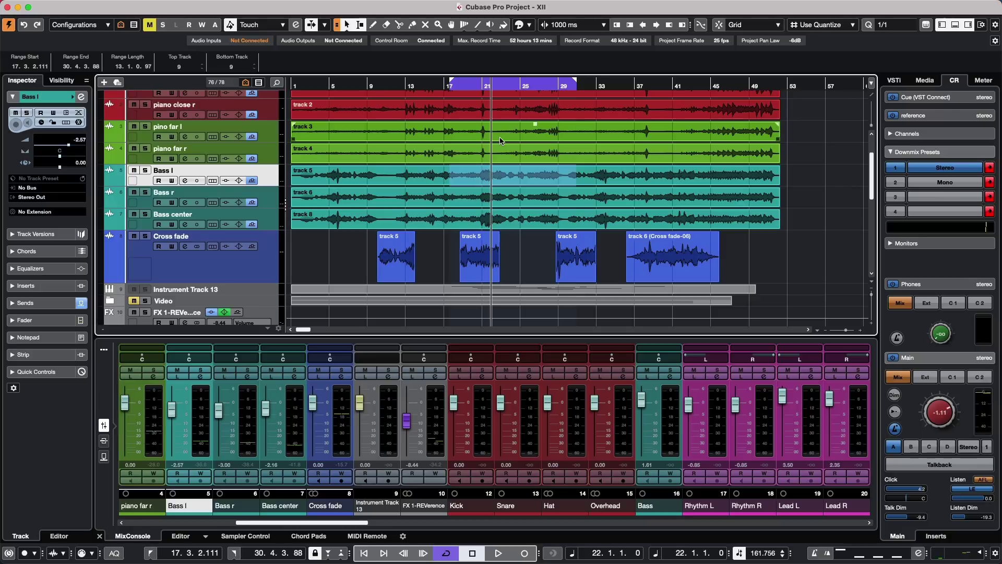
{"action": "key", "text": "shift+Down"}
{"action": "key", "text": "shift+Down"}
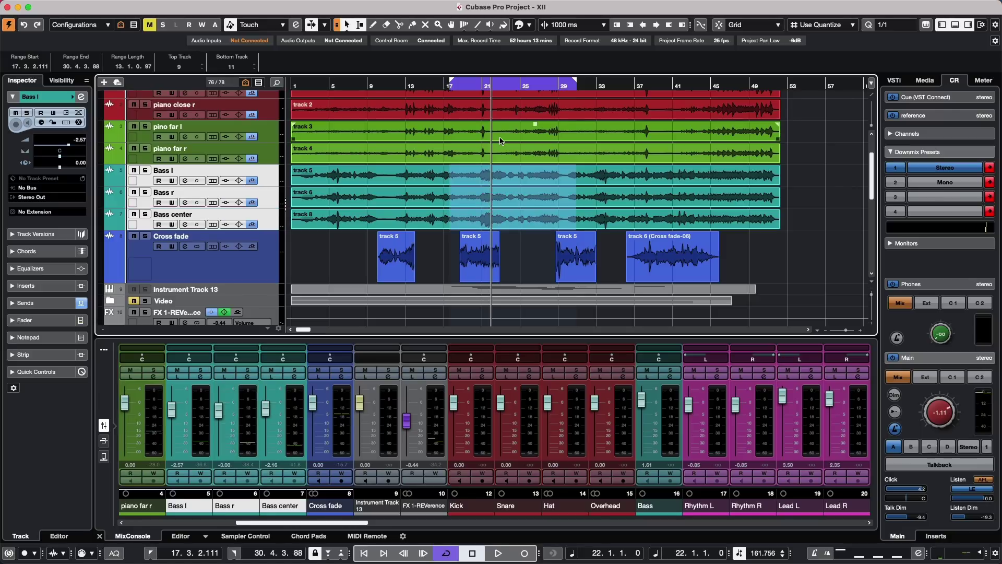
Reduce the range to Bass r alone and expand it again to cover Bass l through Bass center.
{"action": "key", "text": "shift+Up"}
{"action": "key", "text": "Down"}
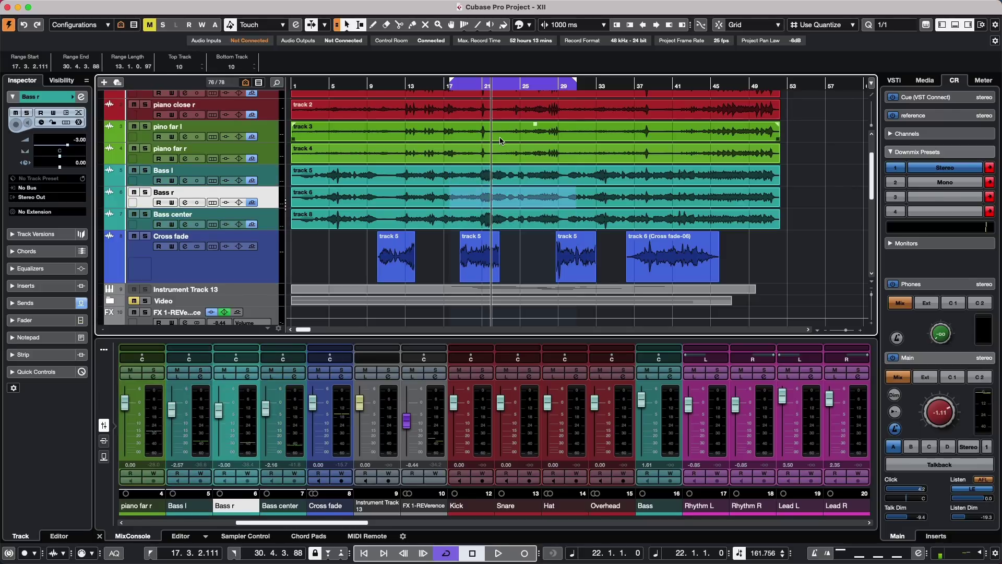
{"action": "key", "text": "Down"}
{"action": "key", "text": "shift+Up"}
{"action": "key", "text": "shift+Up"}
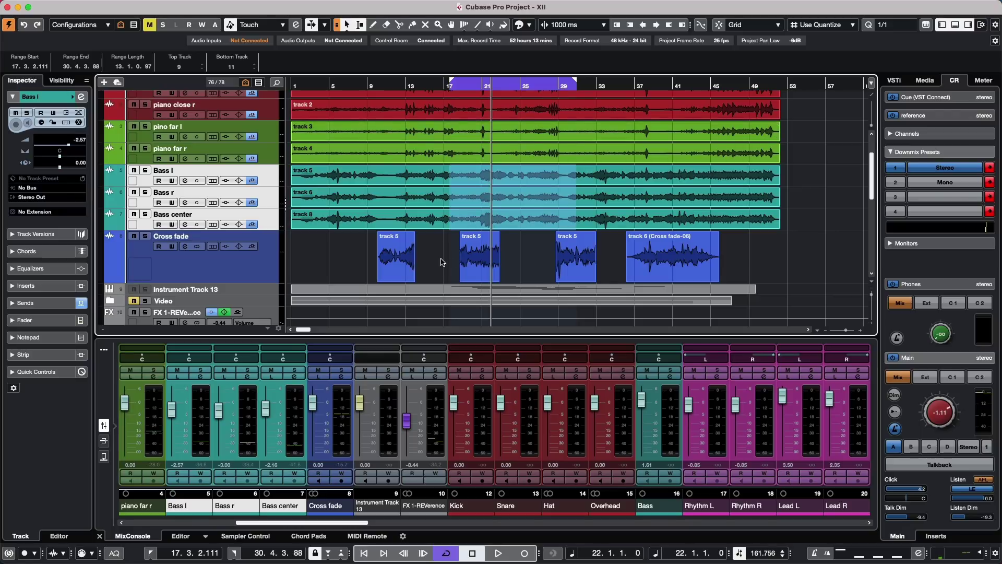
Select the second clip on the Cross fade track and slip its audio content slightly within the clip's boundaries.
{"action": "left_click", "coordinate": [483, 275]}
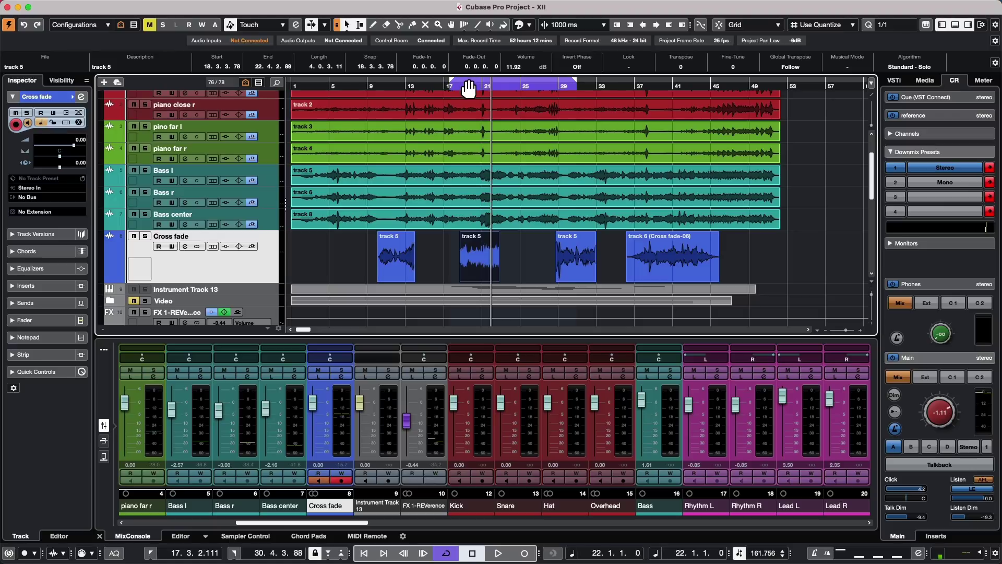
{"action": "left_click", "coordinate": [466, 87]}
{"action": "left_click_drag", "start_coordinate": [469, 88], "coordinate": [465, 94]}
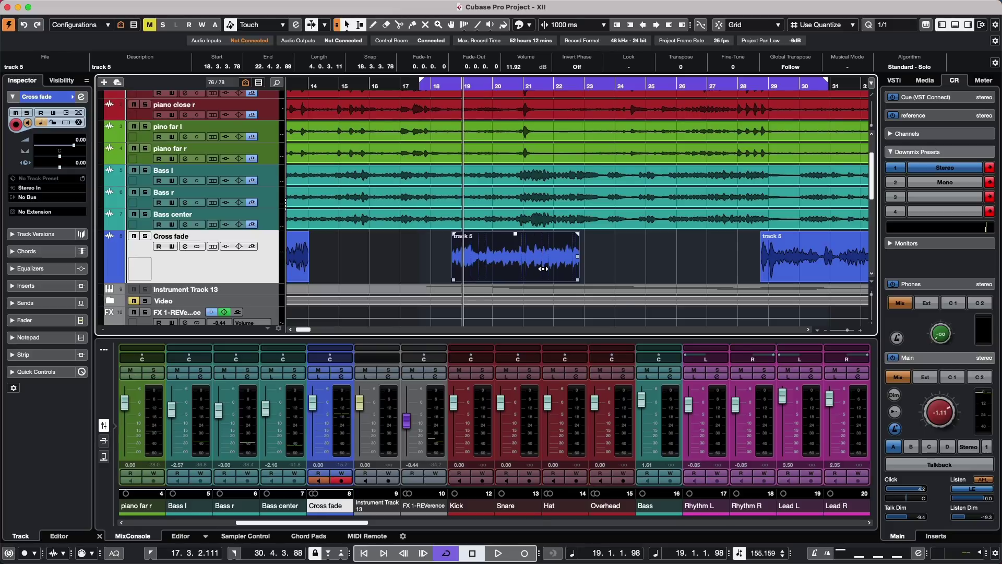
{"action": "mouse_move", "coordinate": [542, 269]}
{"action": "left_mouse_down"}
{"action": "mouse_move", "coordinate": [488, 268]}
{"action": "mouse_move", "coordinate": [556, 267]}
{"action": "mouse_move", "coordinate": [536, 266]}
{"action": "left_mouse_up"}
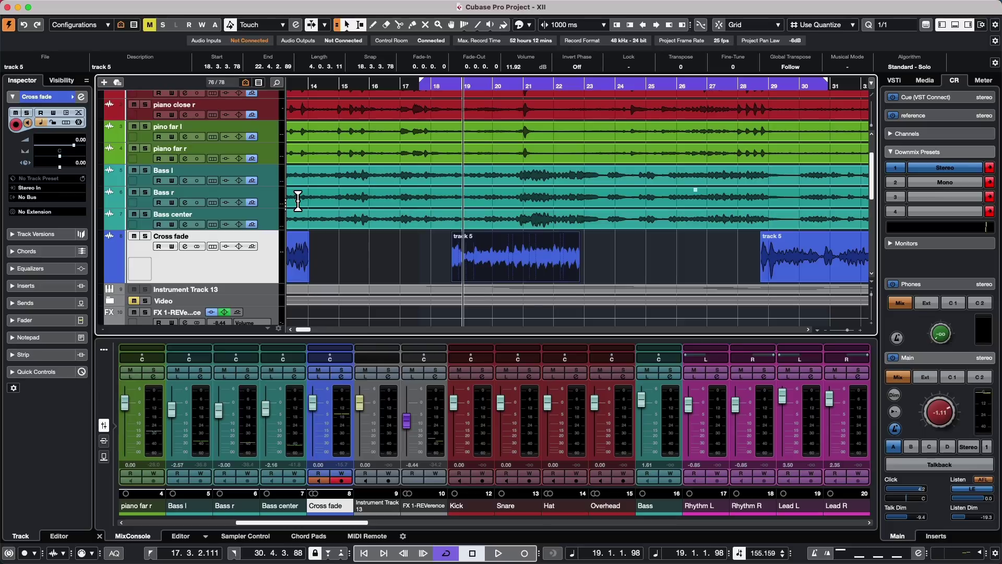
Check the key commands for Slip Event Content Left and Slip Event Content Right.
{"action": "mouse_move", "coordinate": [45, 2]}
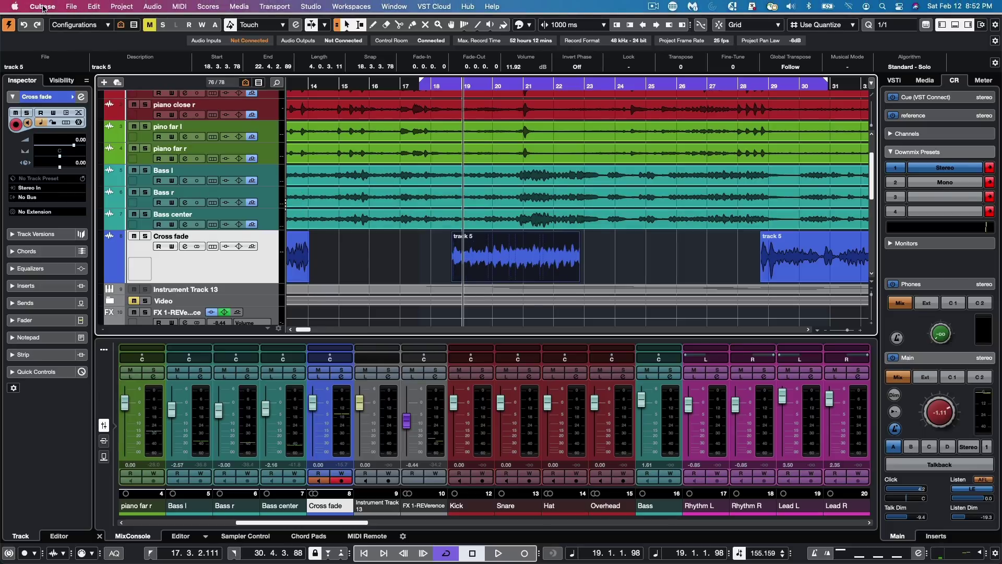
{"action": "key", "text": "super+k"}
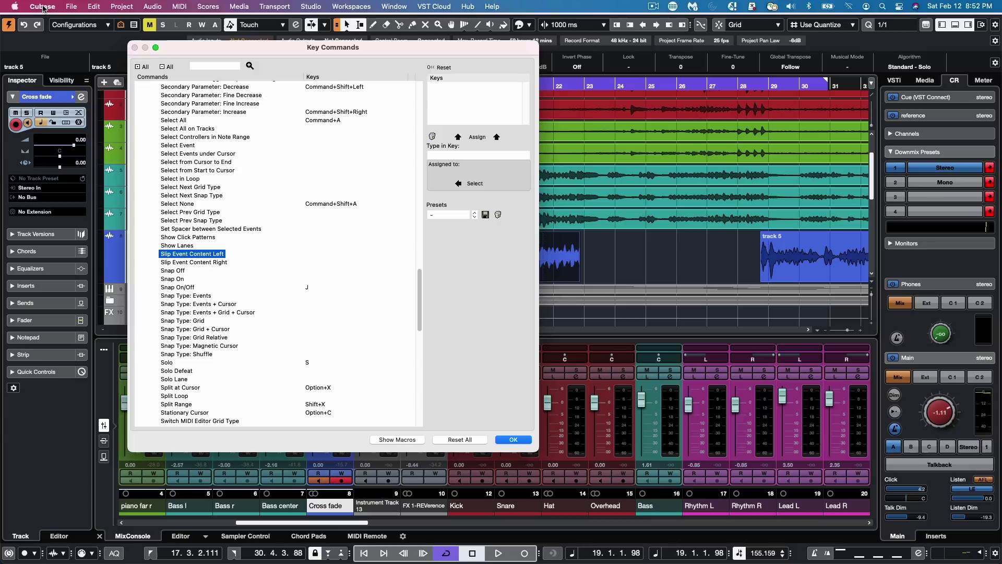
{"action": "left_click", "coordinate": [514, 439]}
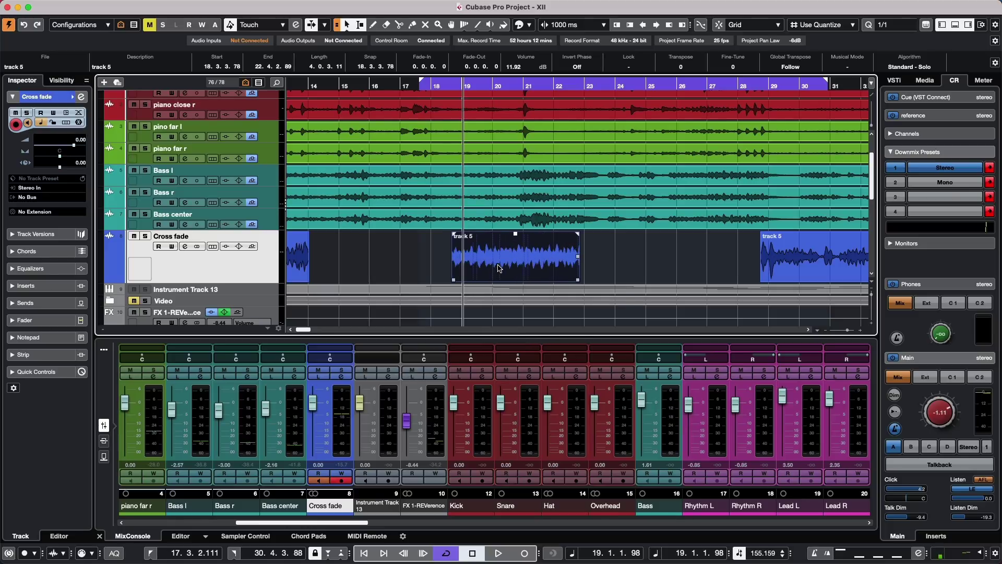
Place the cursor at bar 58, move the selected Cross fade clip's start to it, and undo the move.
{"action": "mouse_move", "coordinate": [407, 89]}
{"action": "left_mouse_down"}
{"action": "mouse_move", "coordinate": [408, 67]}
{"action": "mouse_move", "coordinate": [406, 91]}
{"action": "left_mouse_up"}
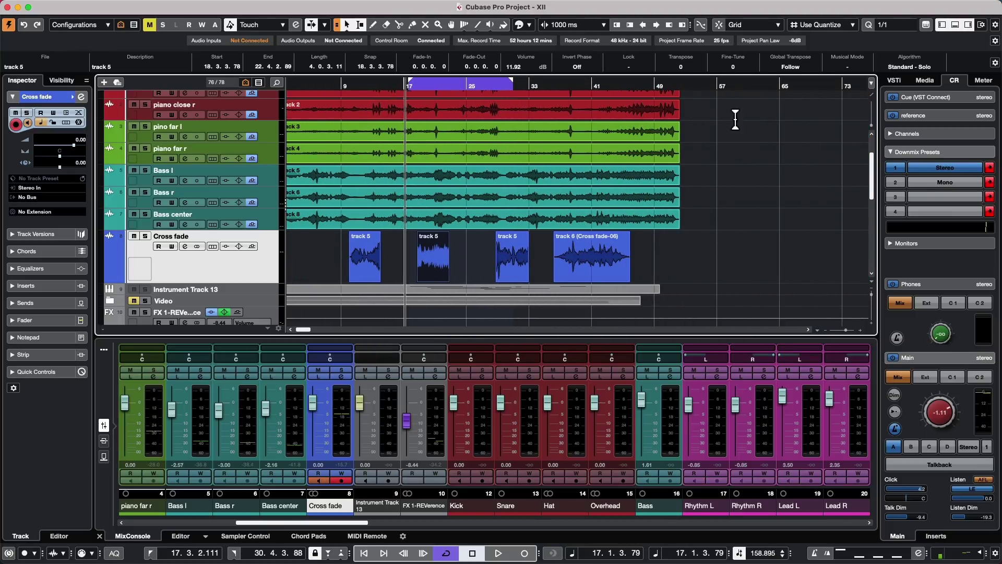
{"action": "left_click", "coordinate": [732, 91]}
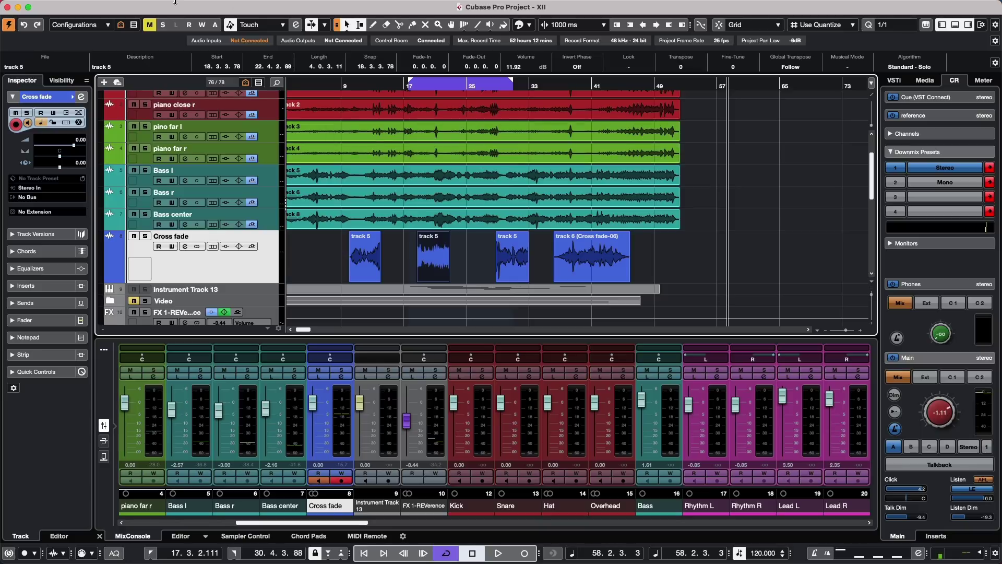
{"action": "left_click", "coordinate": [118, 5]}
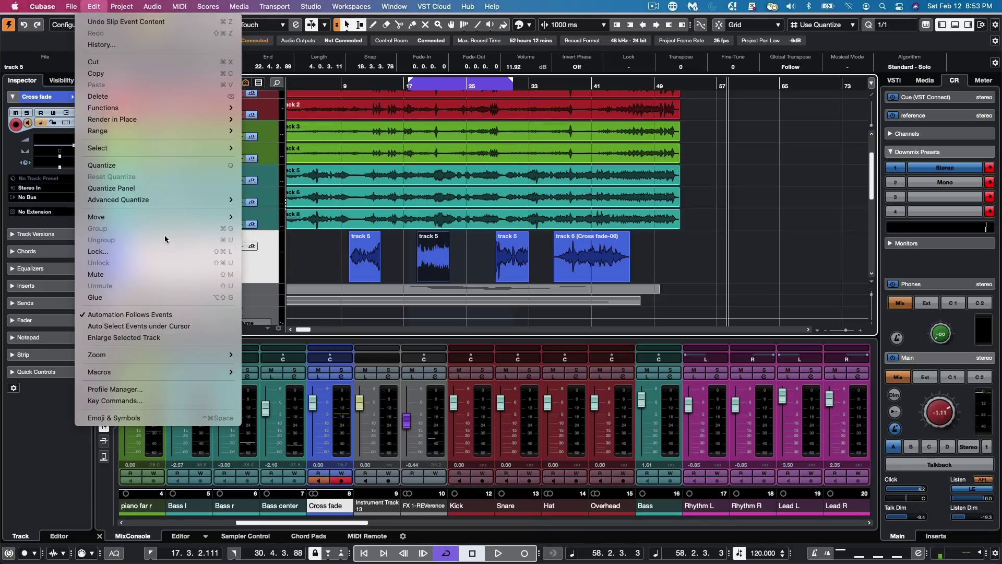
{"action": "mouse_move", "coordinate": [164, 217]}
{"action": "left_click", "coordinate": [602, 259]}
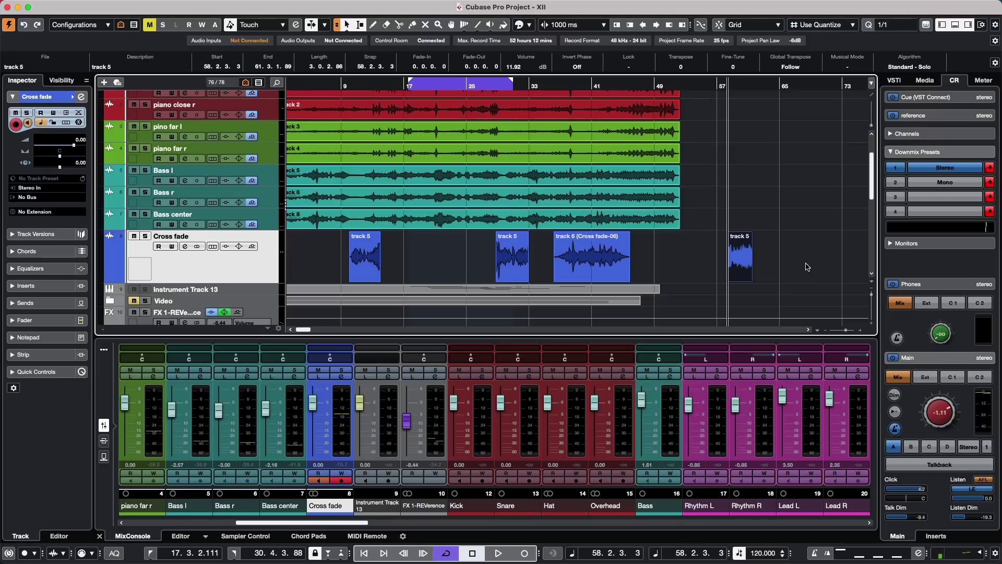
{"action": "key", "text": "super+z"}
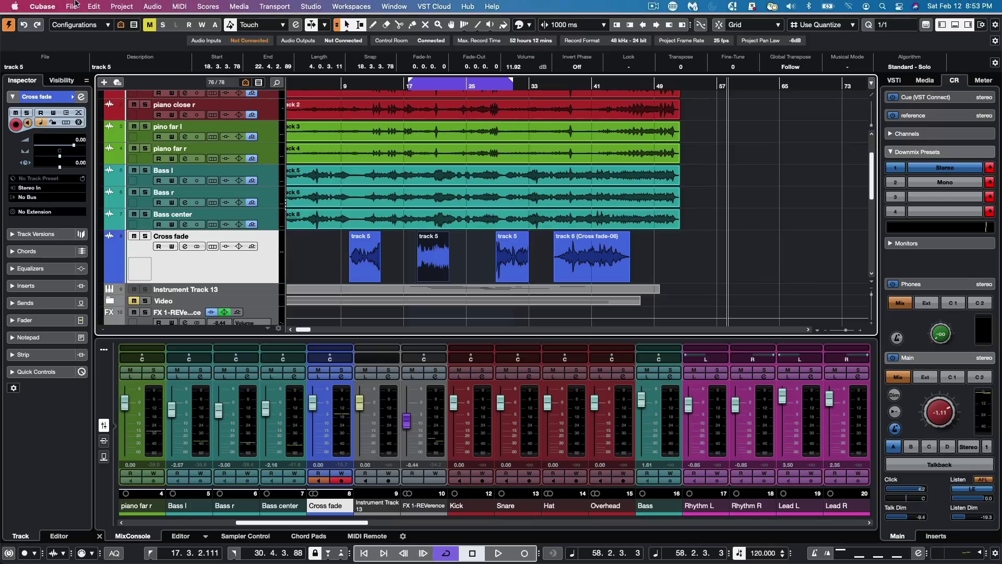
Move the selected Cross fade clip so its end meets the cursor at bar 58, and undo the move.
{"action": "left_click", "coordinate": [89, 6]}
{"action": "mouse_move", "coordinate": [157, 216]}
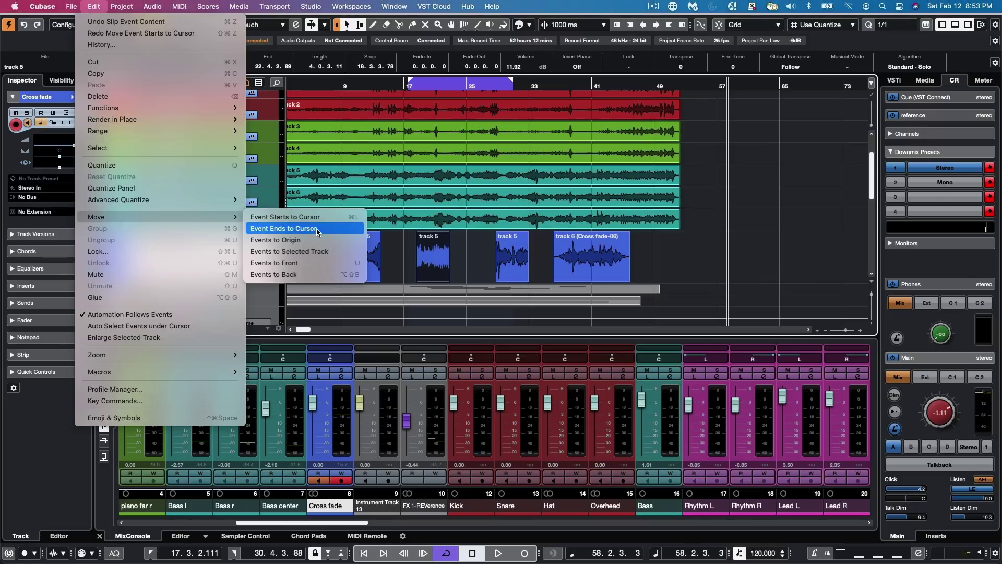
{"action": "left_click", "coordinate": [316, 228]}
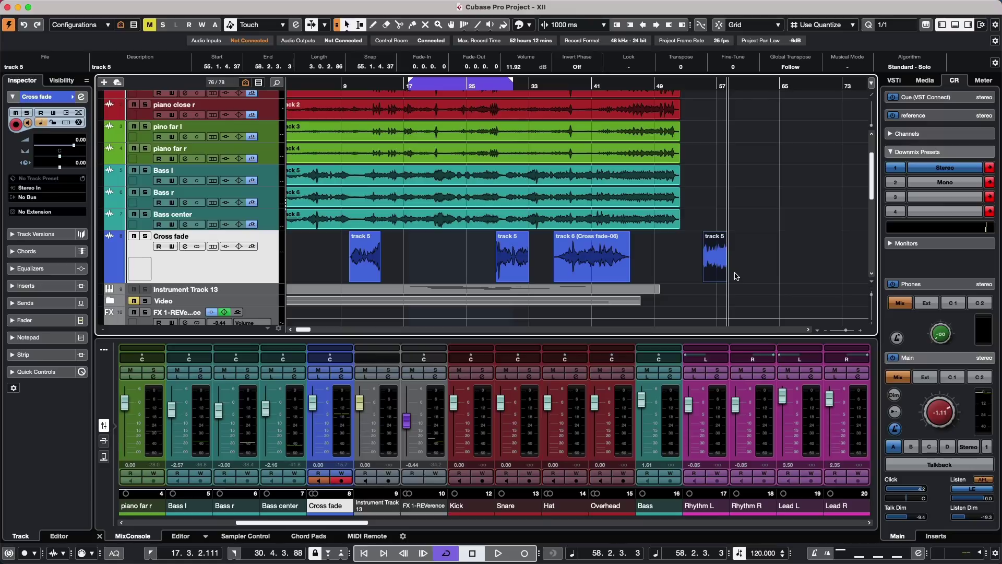
{"action": "key", "text": "super+z"}
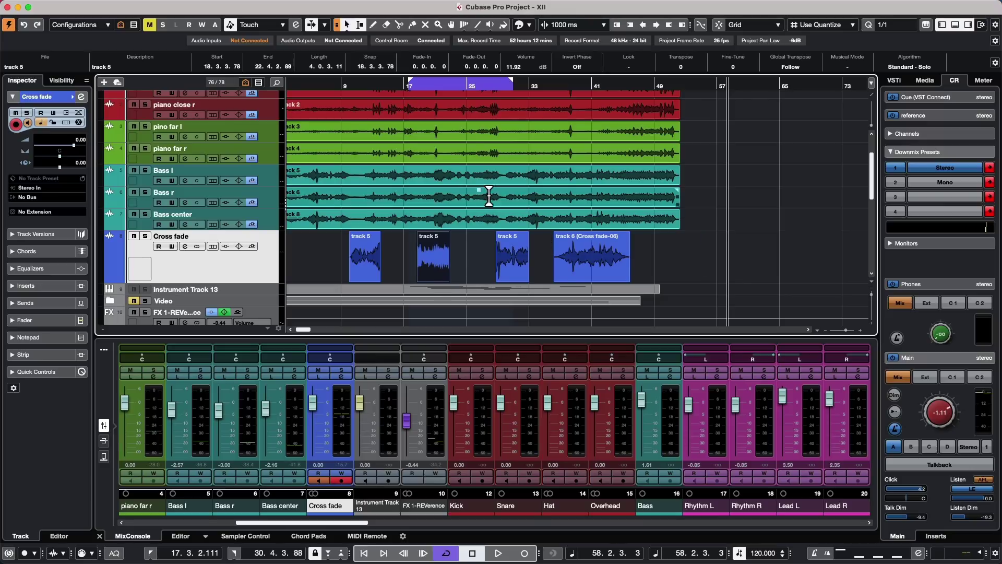
Open the Instrument Track 13 part for note editing and move all its notes to start at the cursor at bar 14.
{"action": "double_click", "coordinate": [481, 288]}
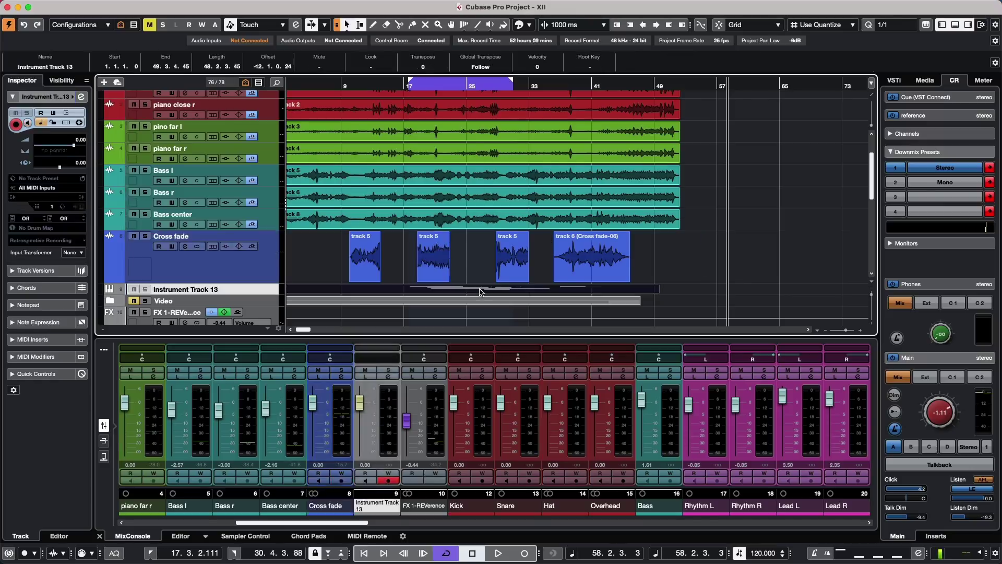
{"action": "left_click", "coordinate": [384, 389]}
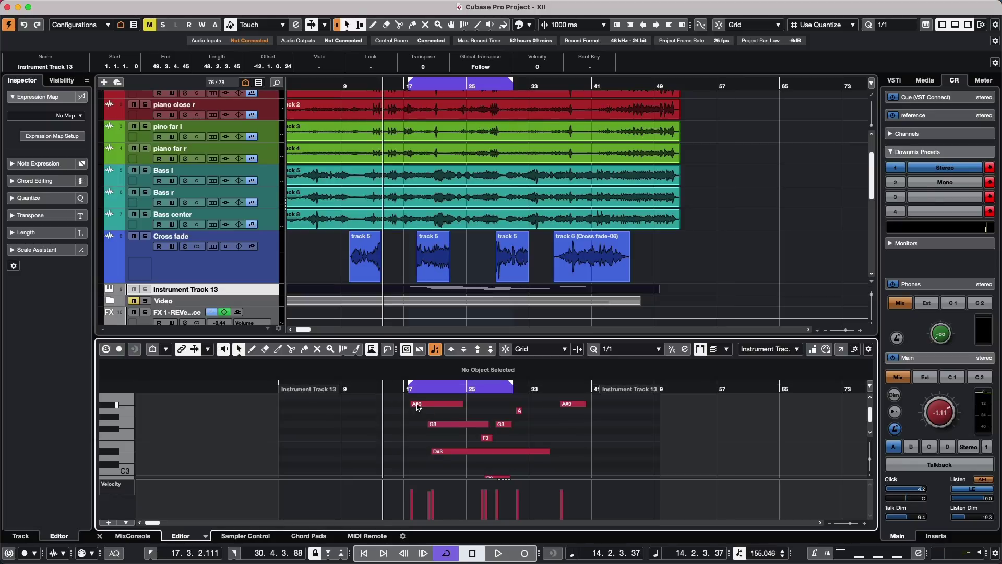
{"action": "key", "text": "super+a"}
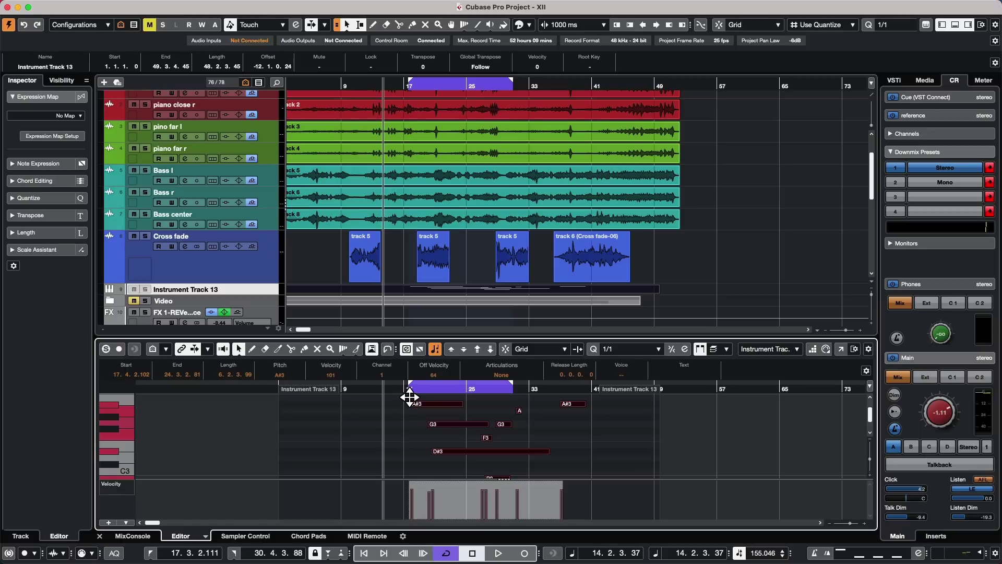
{"action": "key", "text": "super+l"}
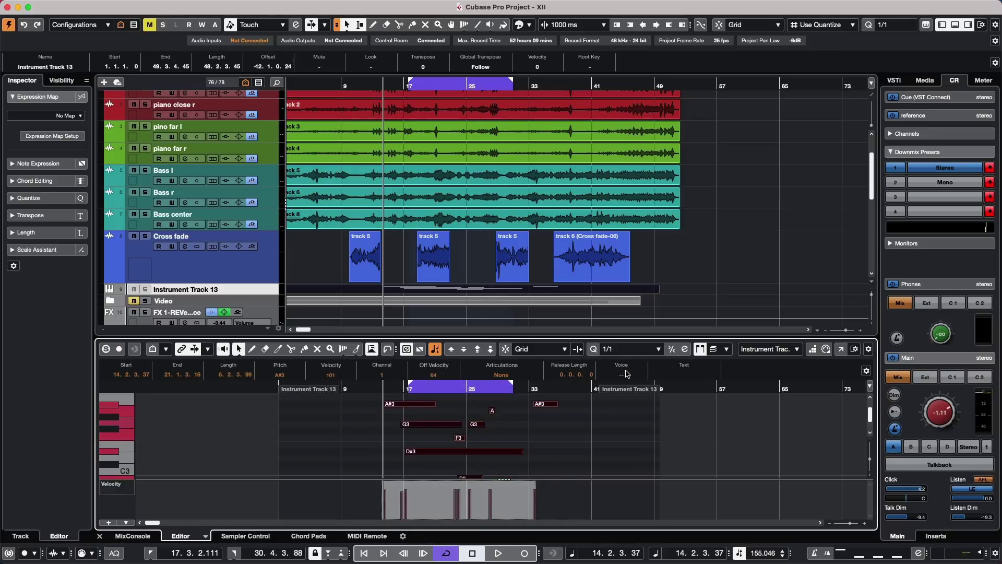
Move the selected notes so they end at the cursor at bar 39, and open the Key Editor in a separate window.
{"action": "left_click", "coordinate": [578, 393]}
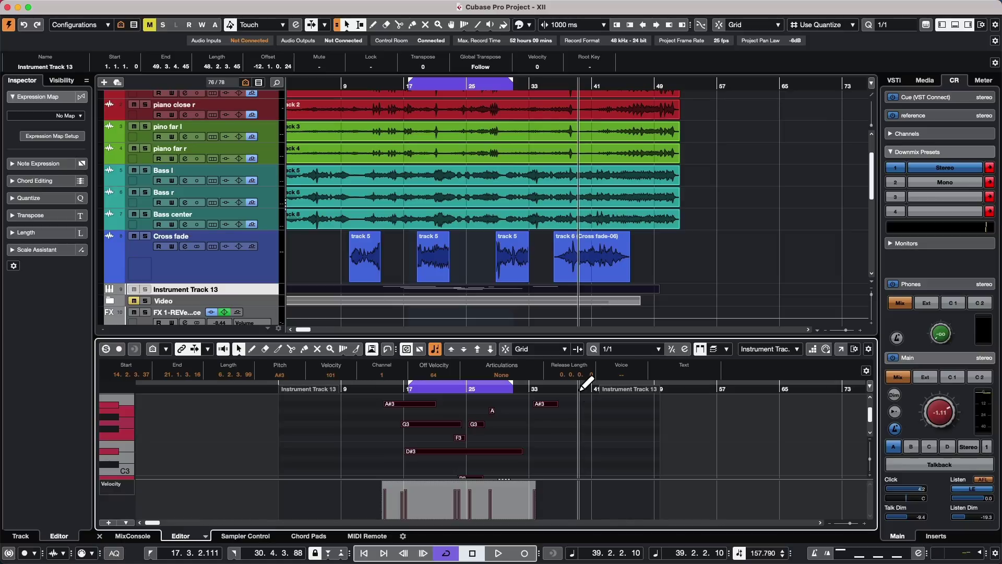
{"action": "key", "text": "super+z"}
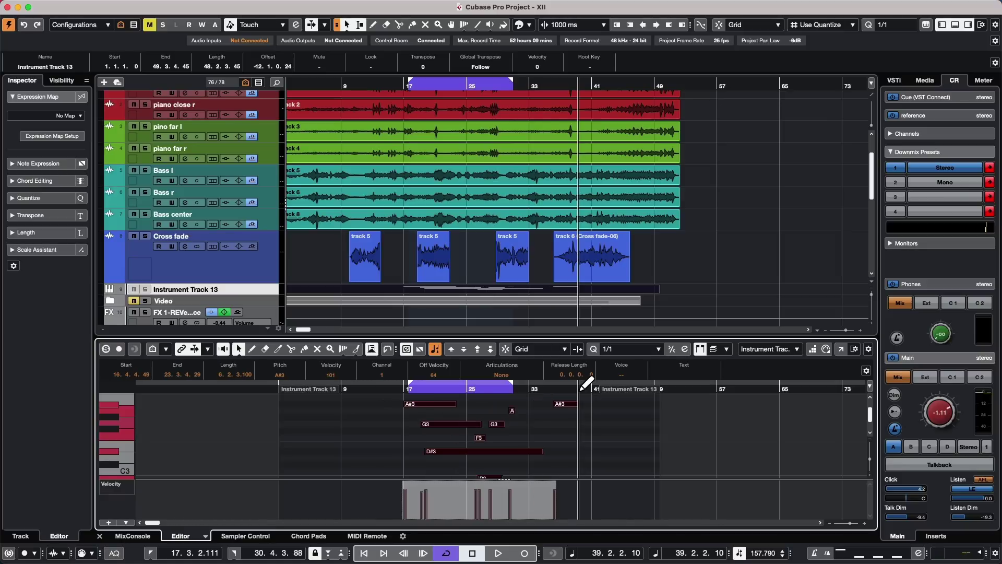
{"action": "left_click", "coordinate": [838, 348]}
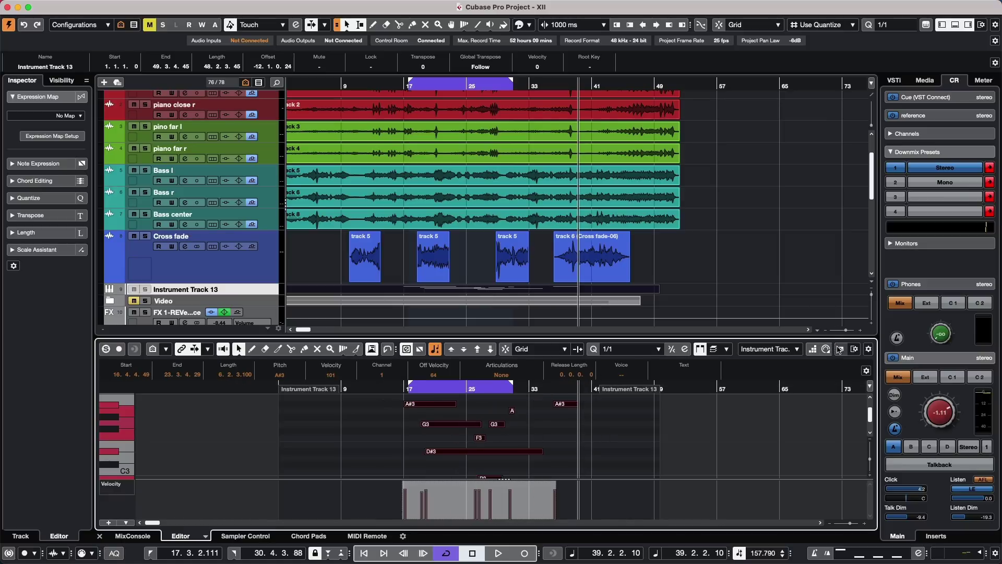
{"action": "scroll", "coordinate": [475, 234], "scroll_direction": "up", "scroll_amount": 2}
{"action": "scroll", "coordinate": [475, 234], "scroll_direction": "up", "scroll_amount": 4}
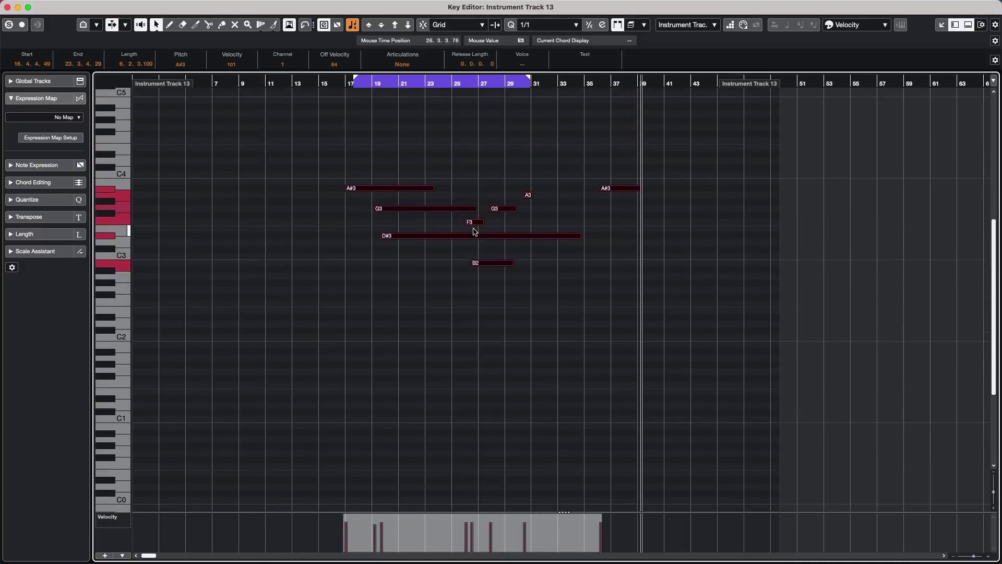
Deselect the notes, set the project cursor position to 22.2.2.10, and close the separate Key Editor window.
{"action": "left_click", "coordinate": [423, 186]}
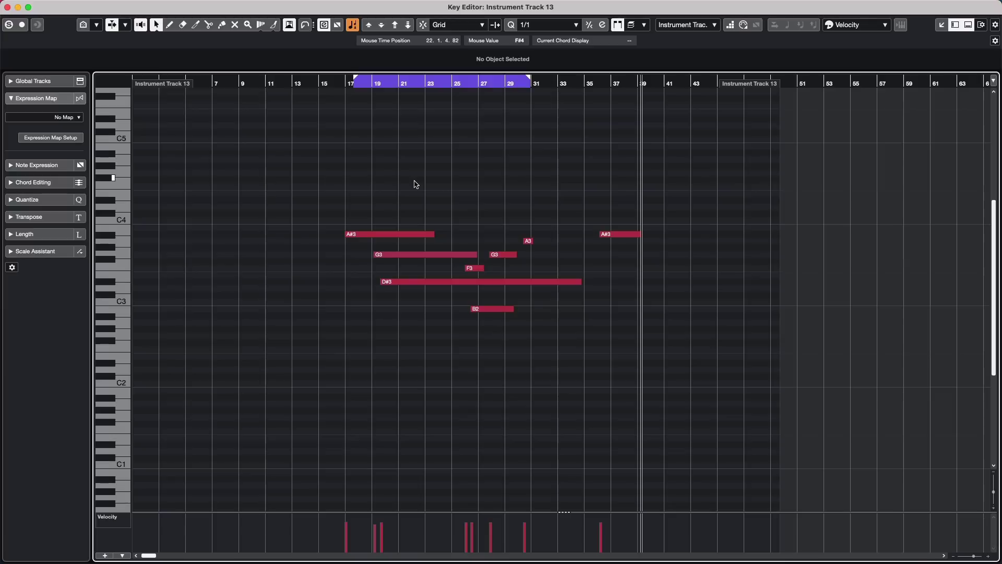
{"action": "key", "text": "shift+l"}
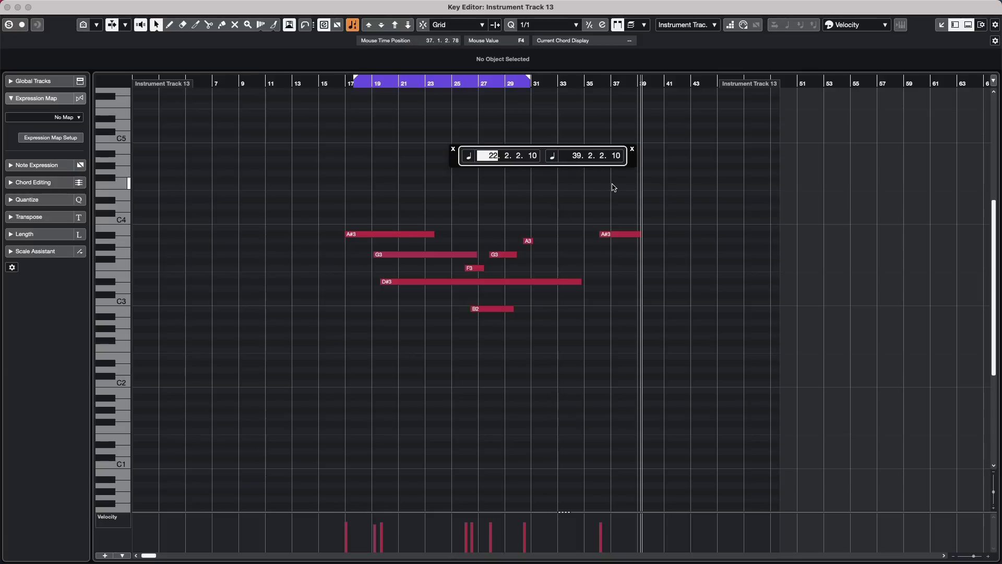
{"action": "key", "text": "Return"}
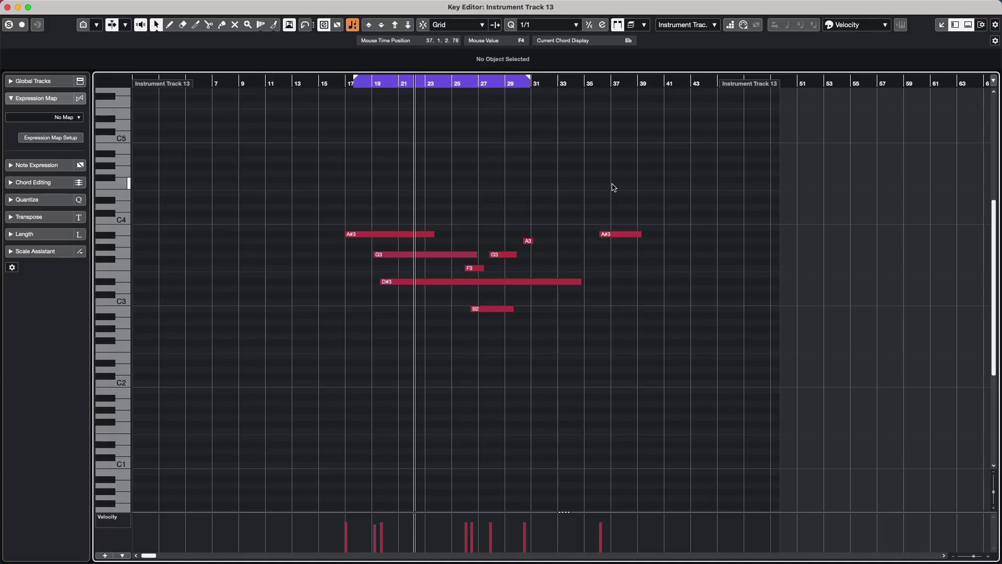
{"action": "key", "text": "super+w"}
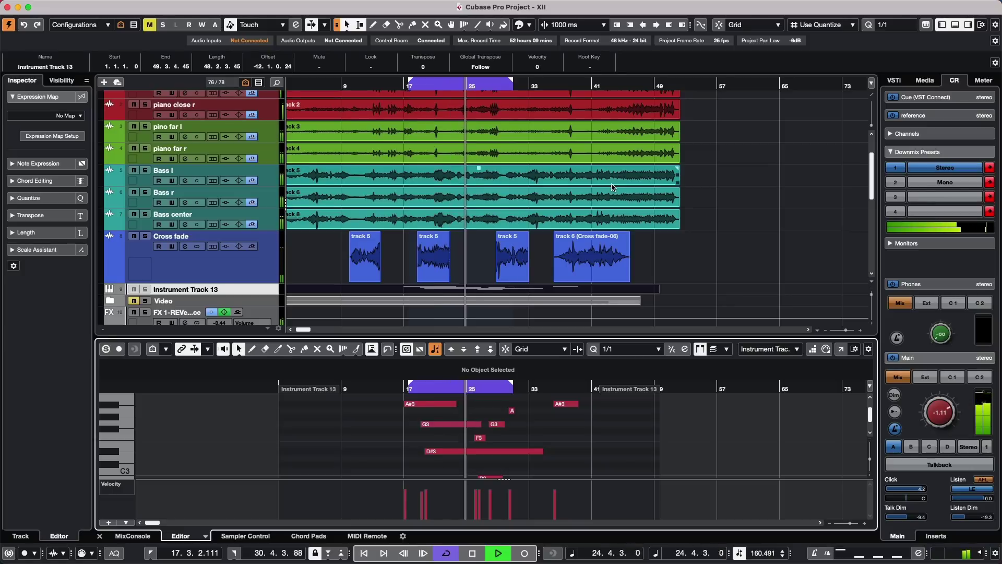
Stop playback and nudge the project cursor back to bar 18 in 10-second steps, checking the Nudge Cursor key commands.
{"action": "key", "text": "space"}
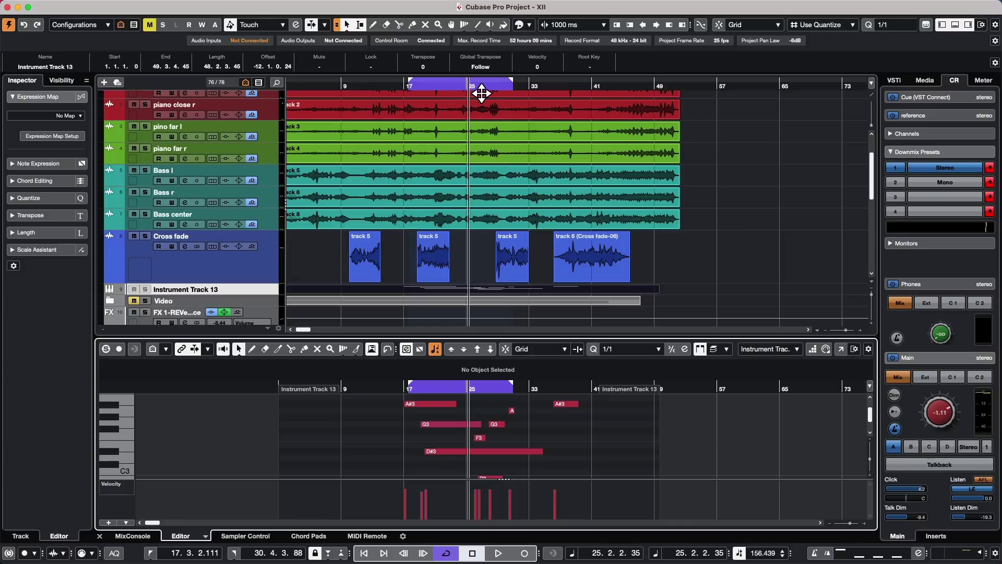
{"action": "key", "text": "KP_0"}
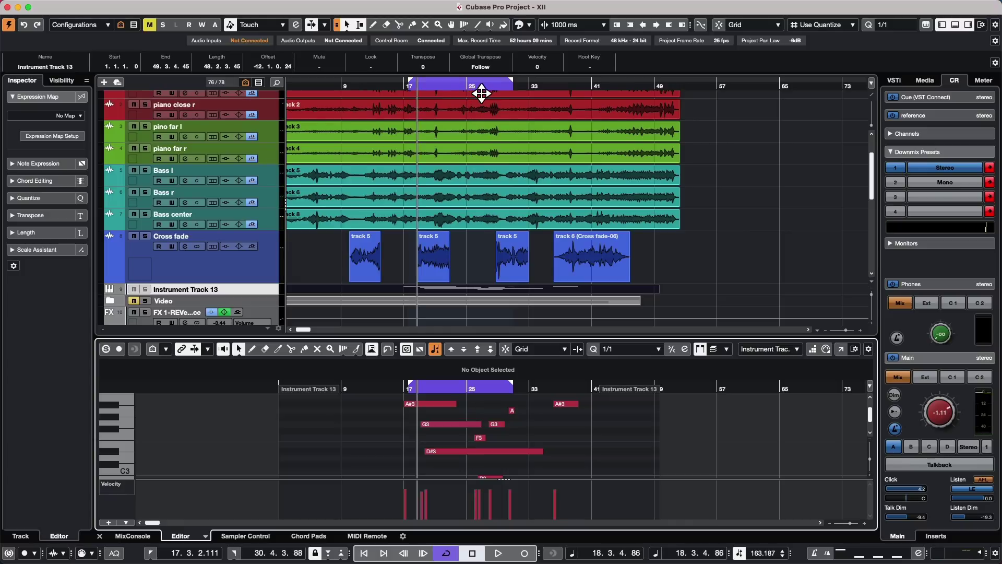
{"action": "key", "text": "super+alt+k"}
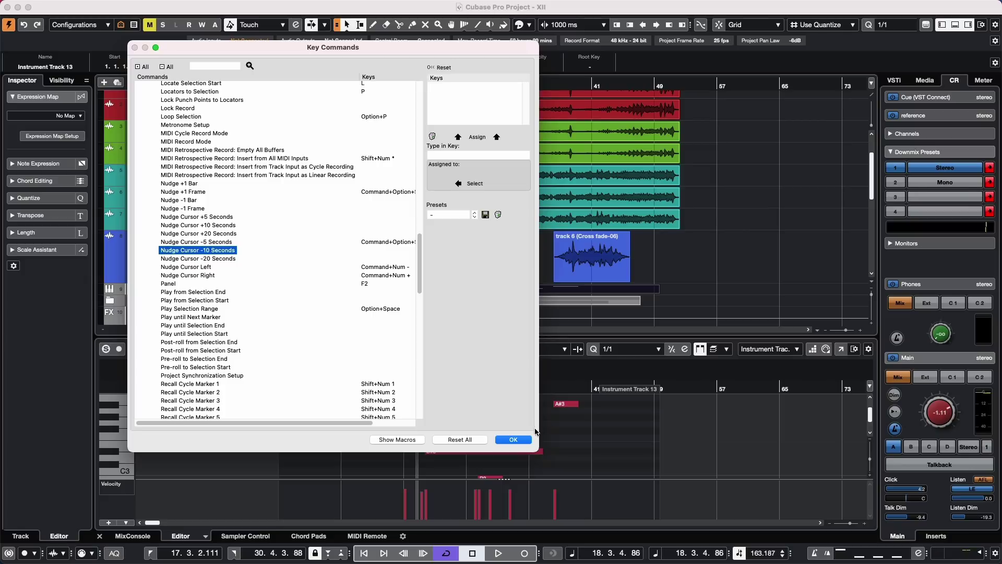
{"action": "left_click", "coordinate": [514, 439]}
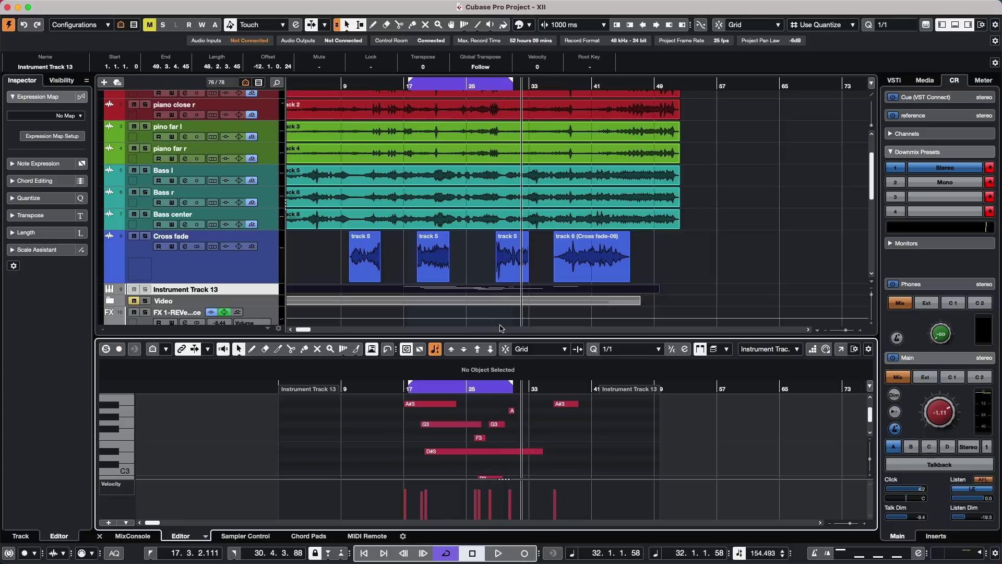
{"action": "key", "text": "KP_Subtract"}
{"action": "key", "text": "KP_Subtract"}
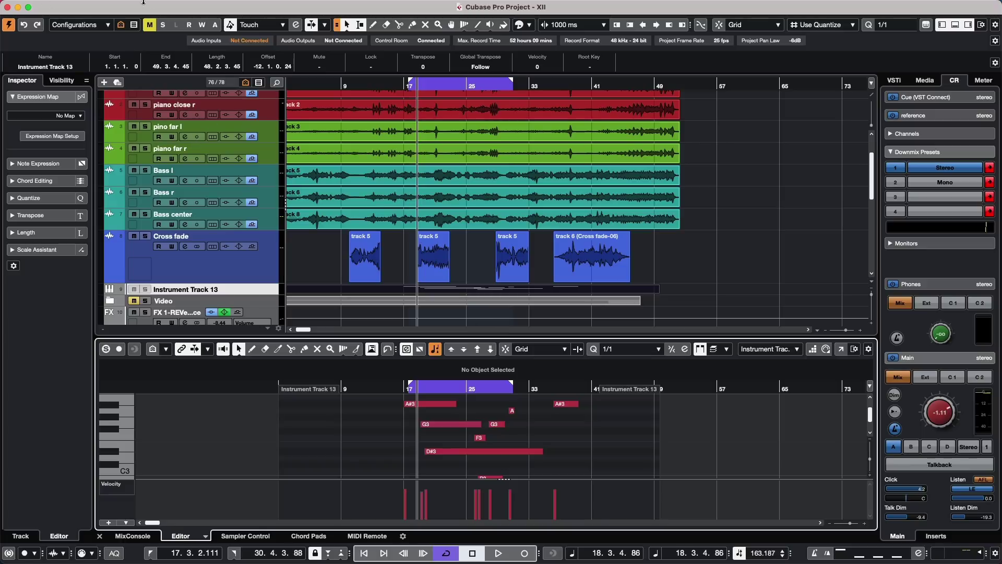
Select the track 6 (Cross fade-06) clip, remove both of its fades, and undo the removal.
{"action": "left_click", "coordinate": [158, 7]}
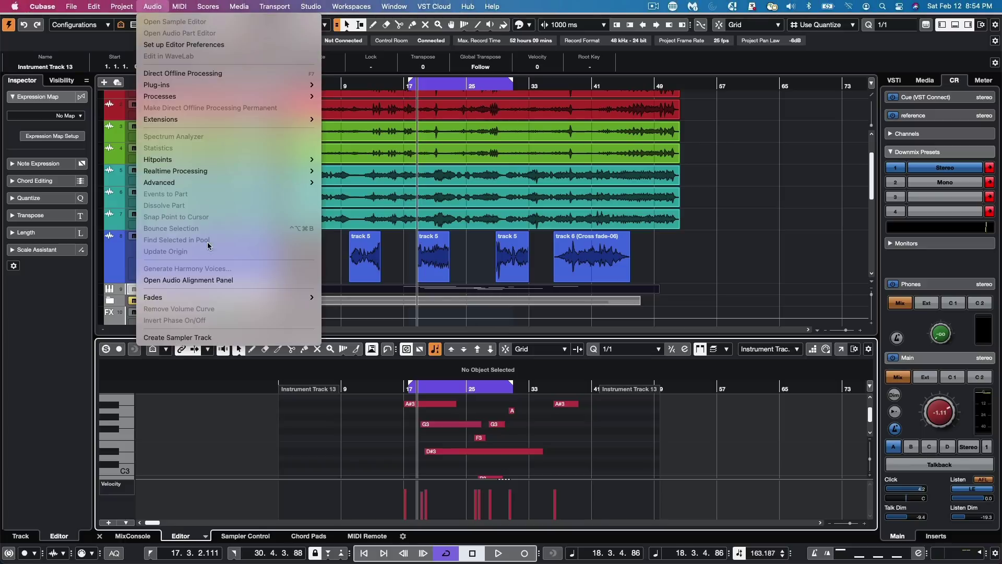
{"action": "mouse_move", "coordinate": [209, 297]}
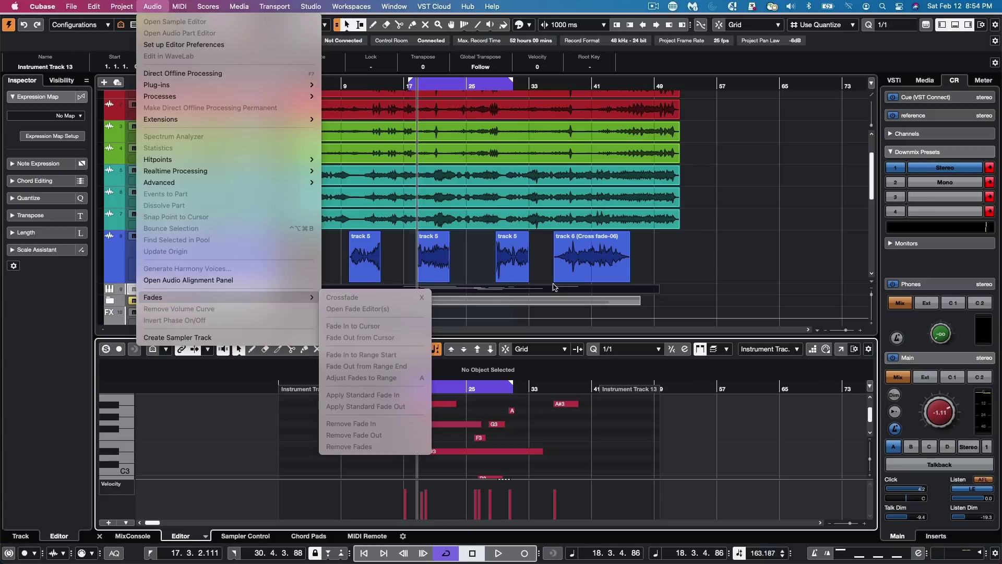
{"action": "left_click", "coordinate": [556, 279]}
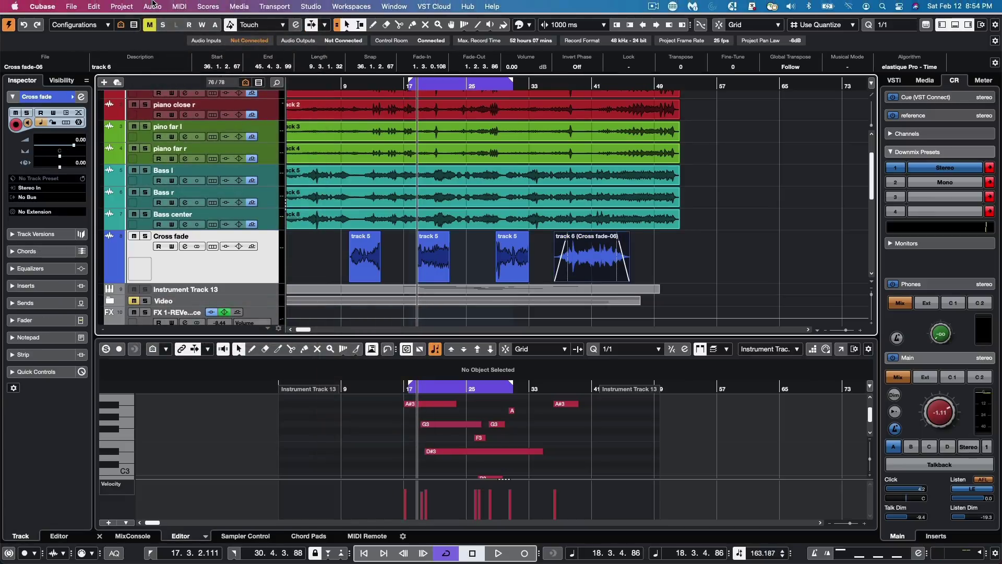
{"action": "left_click", "coordinate": [153, 5]}
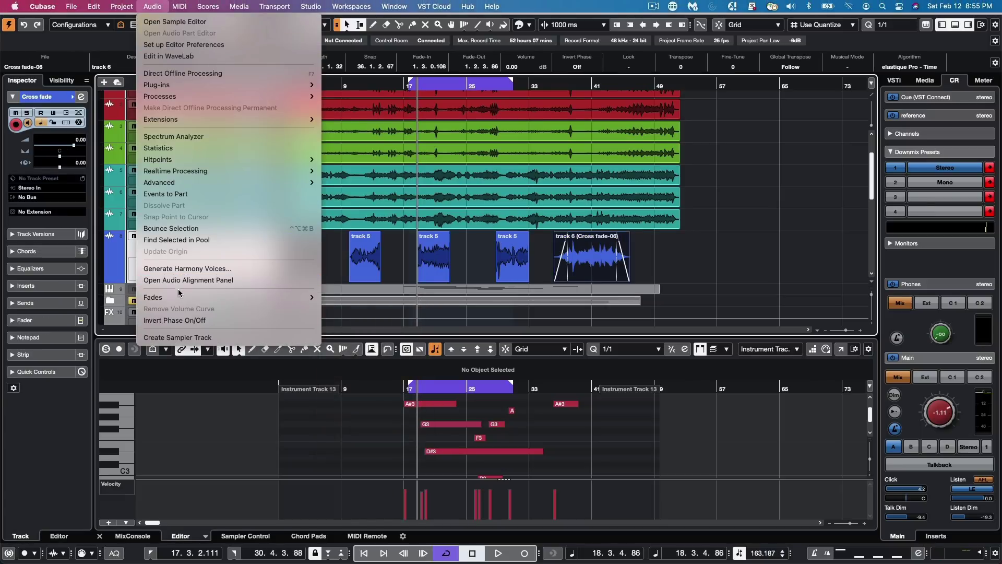
{"action": "mouse_move", "coordinate": [180, 297]}
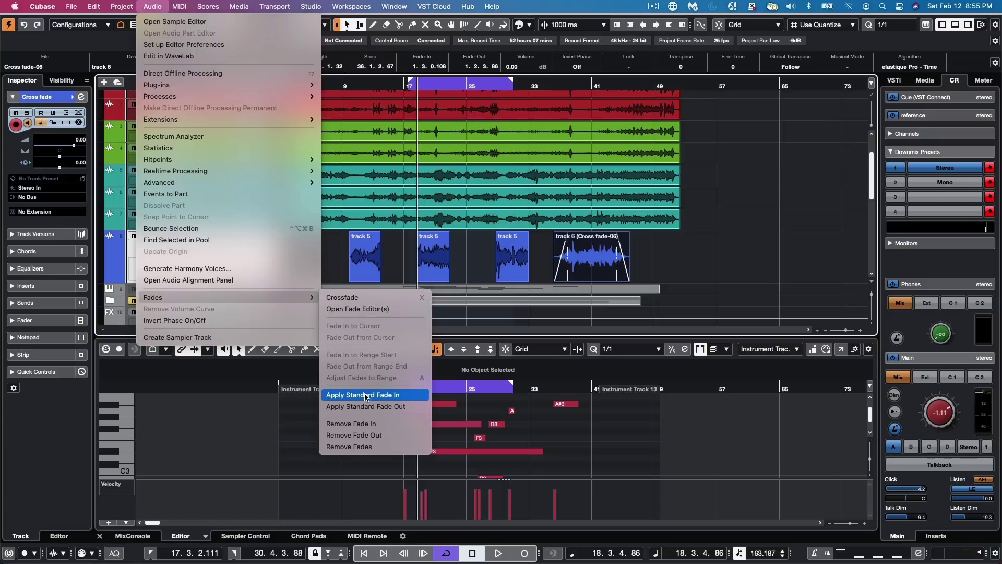
{"action": "left_click", "coordinate": [348, 447]}
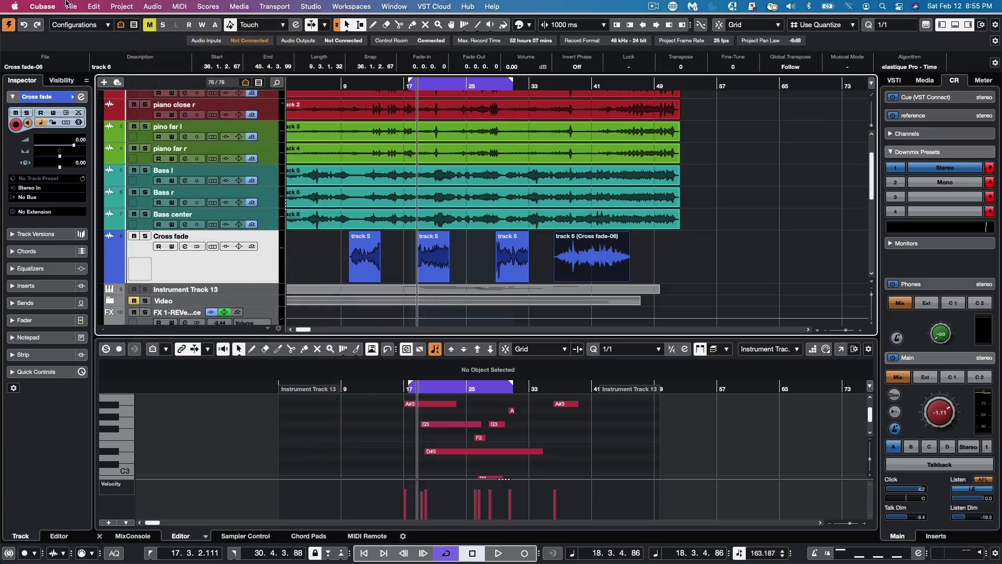
{"action": "key", "text": "super+z"}
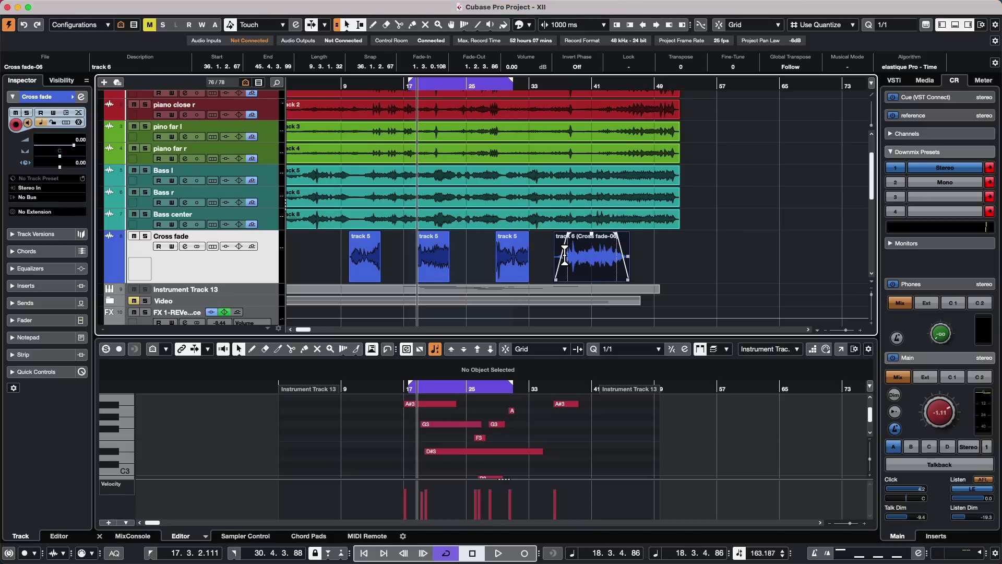
Remove only the fade-out from the selected track 6 (Cross fade-06) clip.
{"action": "left_click", "coordinate": [123, 6]}
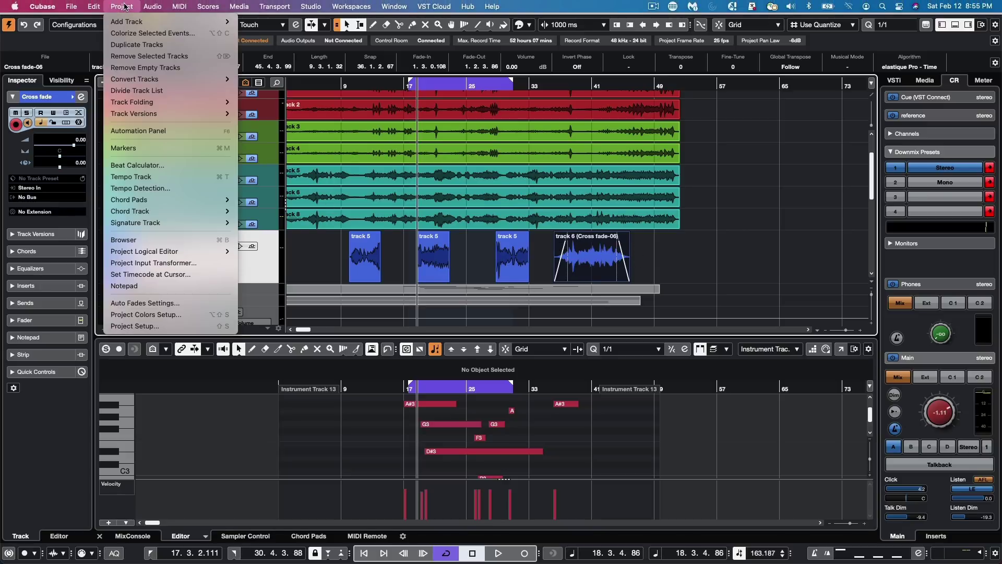
{"action": "mouse_move", "coordinate": [159, 6]}
{"action": "mouse_move", "coordinate": [199, 298]}
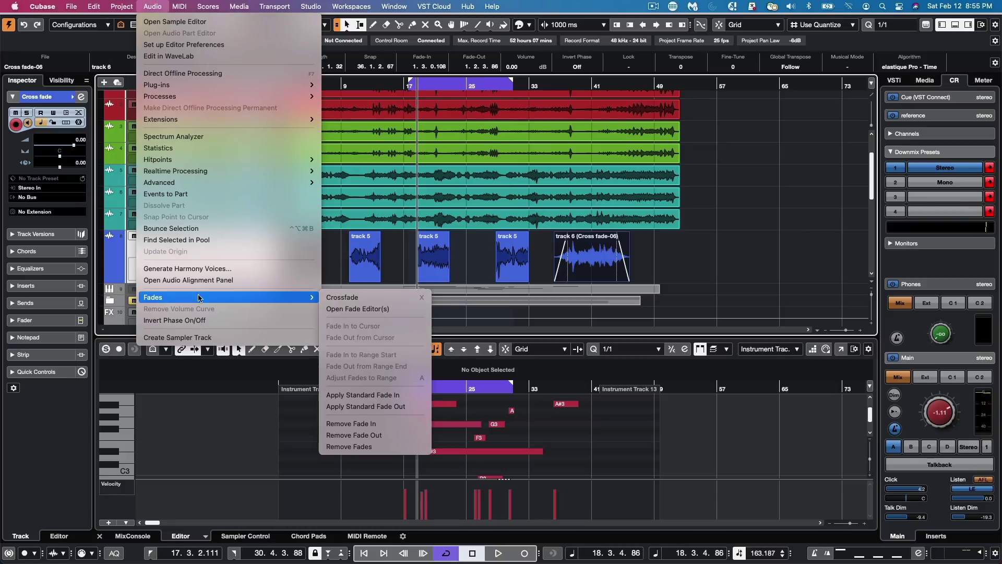
{"action": "left_click", "coordinate": [368, 437]}
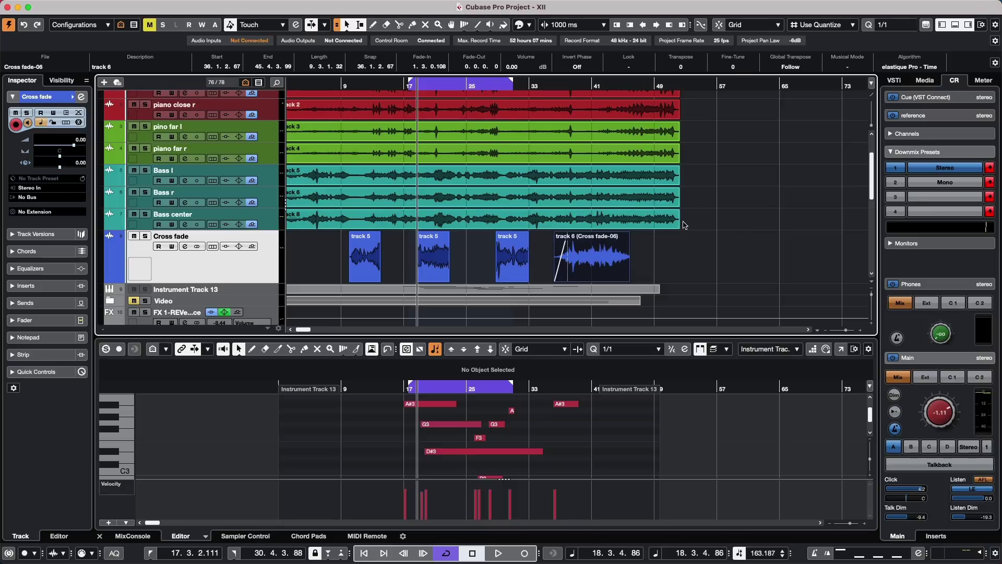
Select all the piano and bass clips, give them a shared fade-out of about 14 bars, and trim their ends back to about bar 45.
{"action": "left_click_drag", "start_coordinate": [683, 222], "coordinate": [653, 157]}
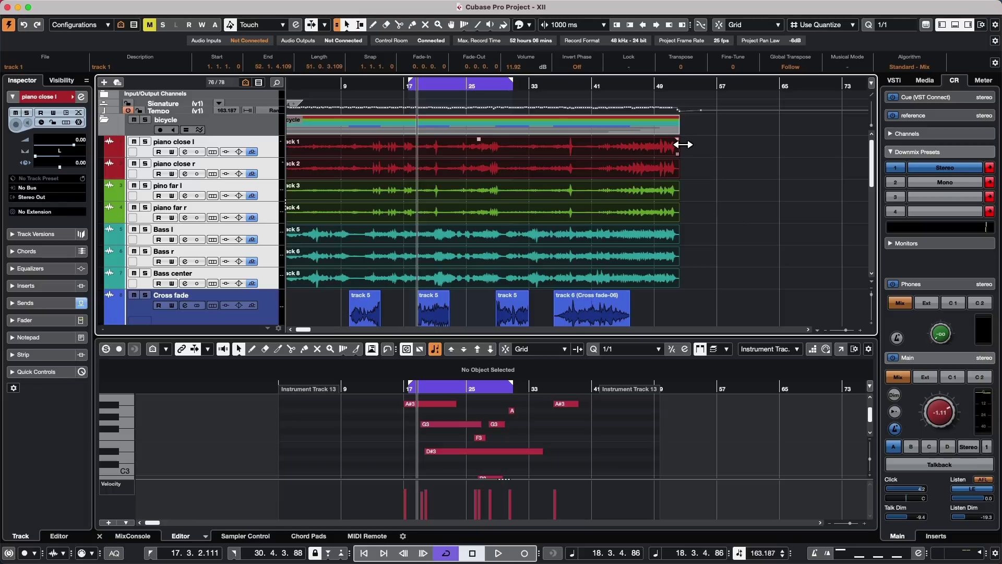
{"action": "left_click_drag", "start_coordinate": [682, 143], "coordinate": [571, 152]}
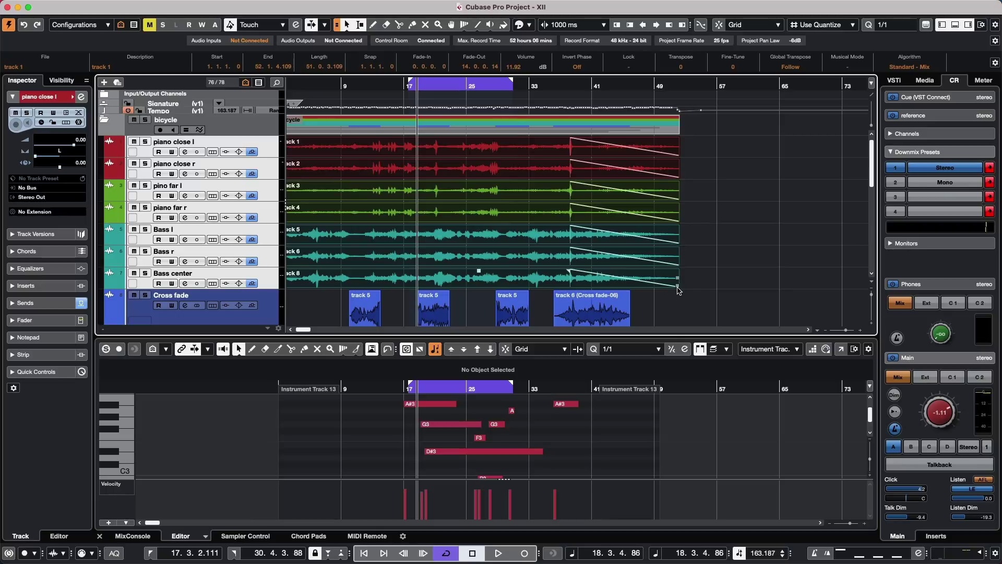
{"action": "mouse_move", "coordinate": [682, 292]}
{"action": "left_mouse_down"}
{"action": "mouse_move", "coordinate": [590, 287]}
{"action": "mouse_move", "coordinate": [677, 279]}
{"action": "left_mouse_up"}
{"action": "left_click_drag", "start_coordinate": [682, 292], "coordinate": [625, 281]}
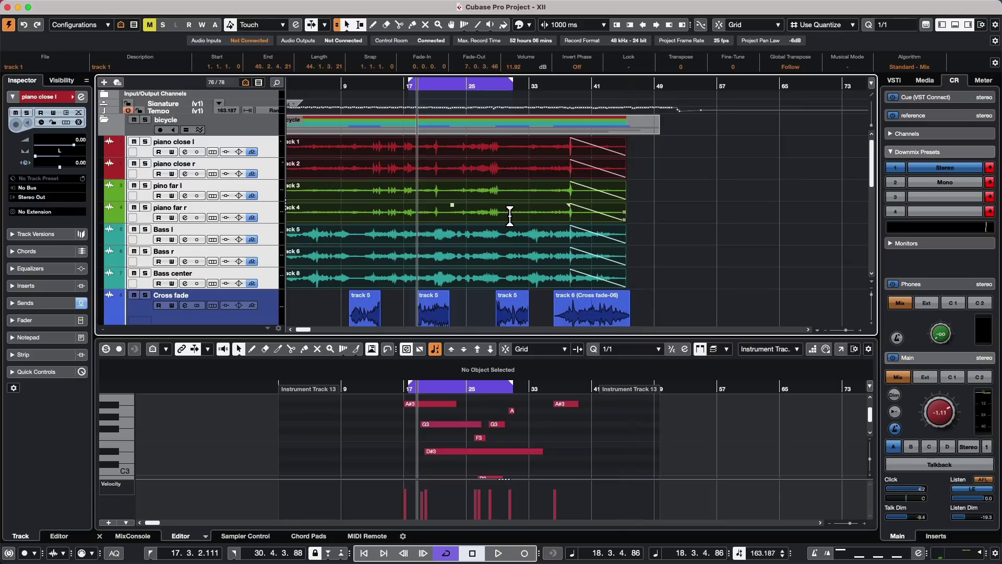
Move the second and third track 5 clips earlier so all three overlap on the Cross fade track, and crossfade both overlaps.
{"action": "scroll", "coordinate": [501, 216], "scroll_direction": "down", "scroll_amount": 3}
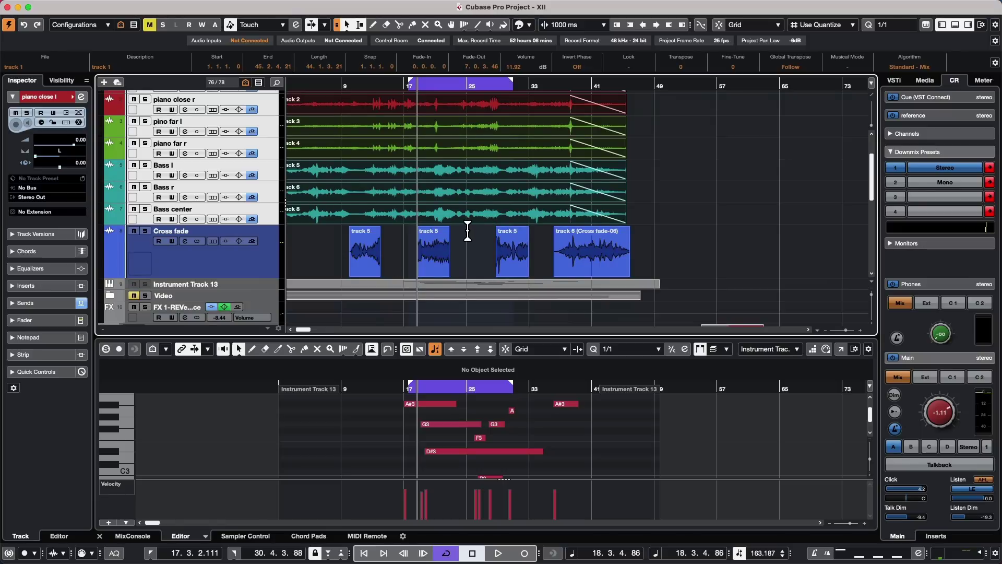
{"action": "left_click", "coordinate": [426, 257]}
{"action": "mouse_move", "coordinate": [426, 257]}
{"action": "left_mouse_down"}
{"action": "mouse_move", "coordinate": [389, 255]}
{"action": "mouse_move", "coordinate": [509, 258]}
{"action": "mouse_move", "coordinate": [383, 262]}
{"action": "mouse_move", "coordinate": [412, 256]}
{"action": "left_mouse_up"}
{"action": "left_click_drag", "start_coordinate": [333, 89], "coordinate": [336, 107]}
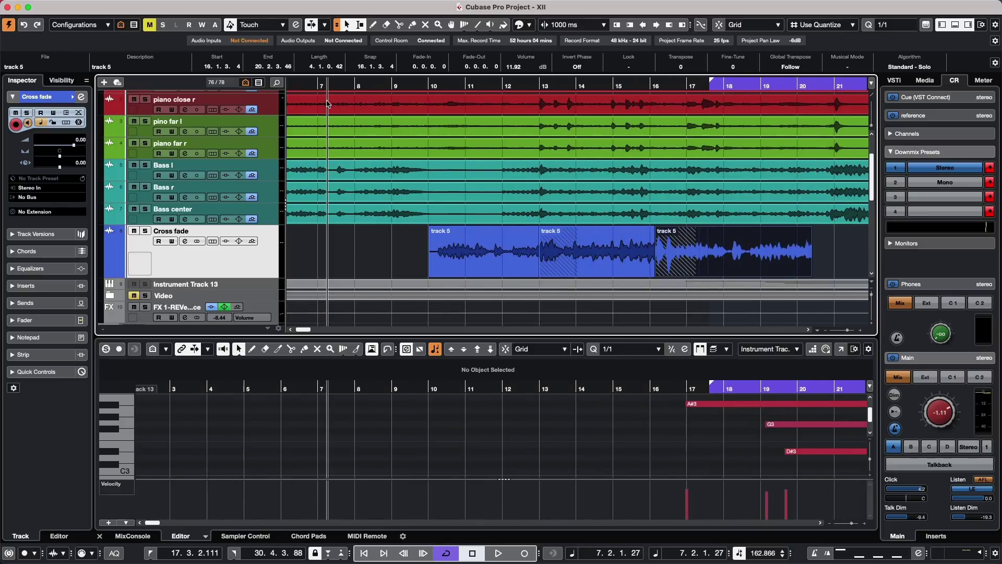
{"action": "left_click_drag", "start_coordinate": [425, 265], "coordinate": [750, 251]}
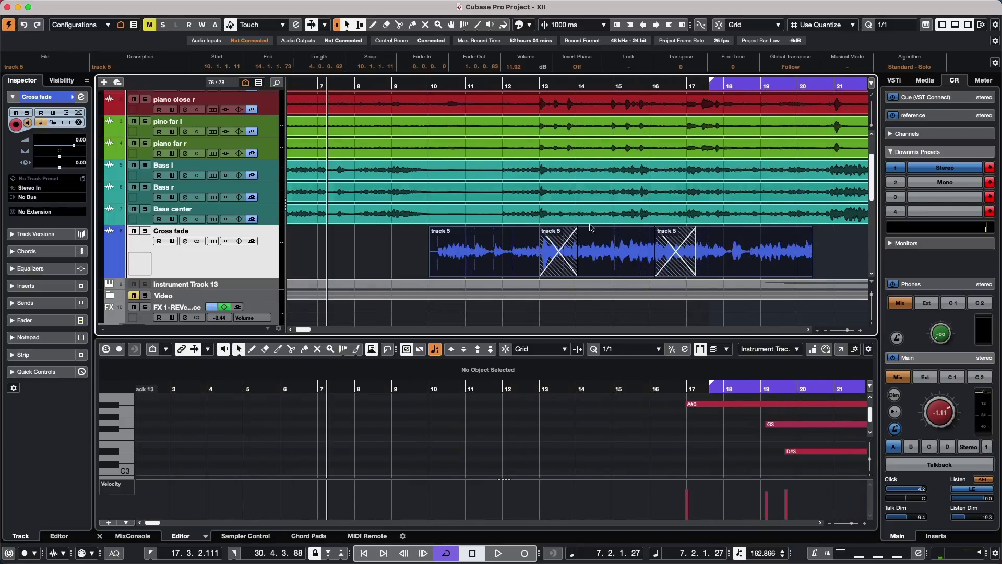
Open the crossfade editor for the overlap at bar 13 and turn off Symmetric Fades and Equal Gain.
{"action": "left_click", "coordinate": [379, 257]}
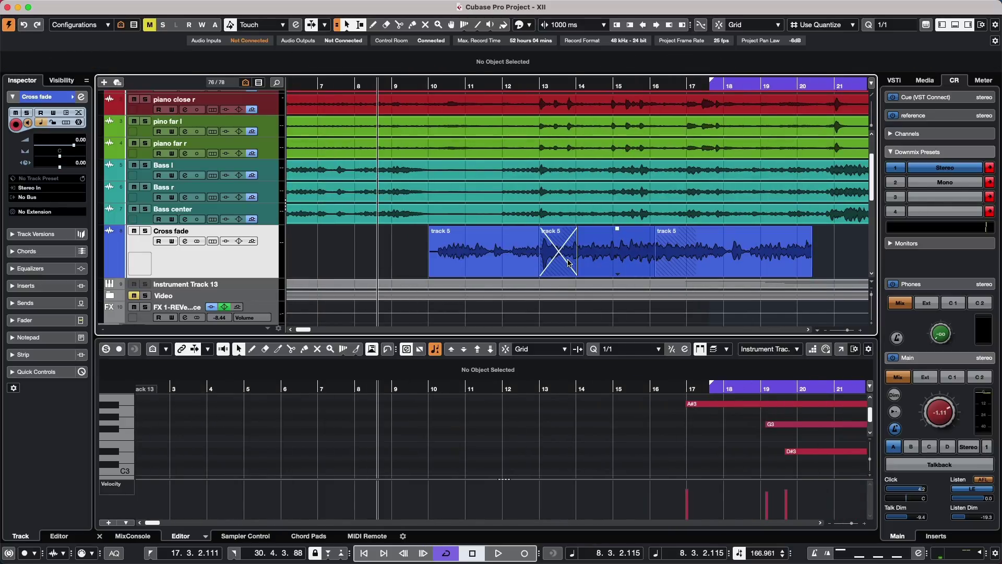
{"action": "double_click", "coordinate": [569, 262]}
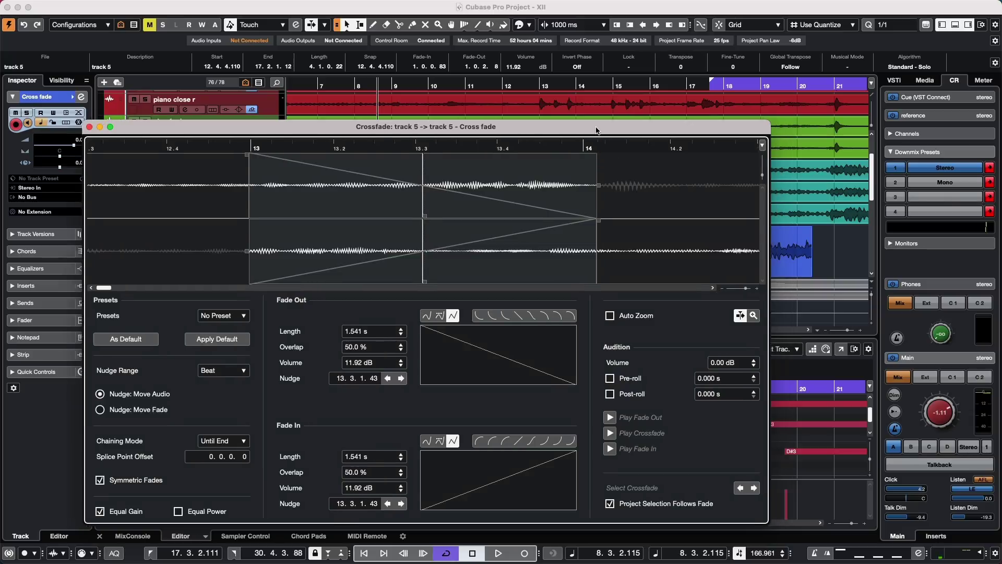
{"action": "left_click_drag", "start_coordinate": [596, 130], "coordinate": [546, 106]}
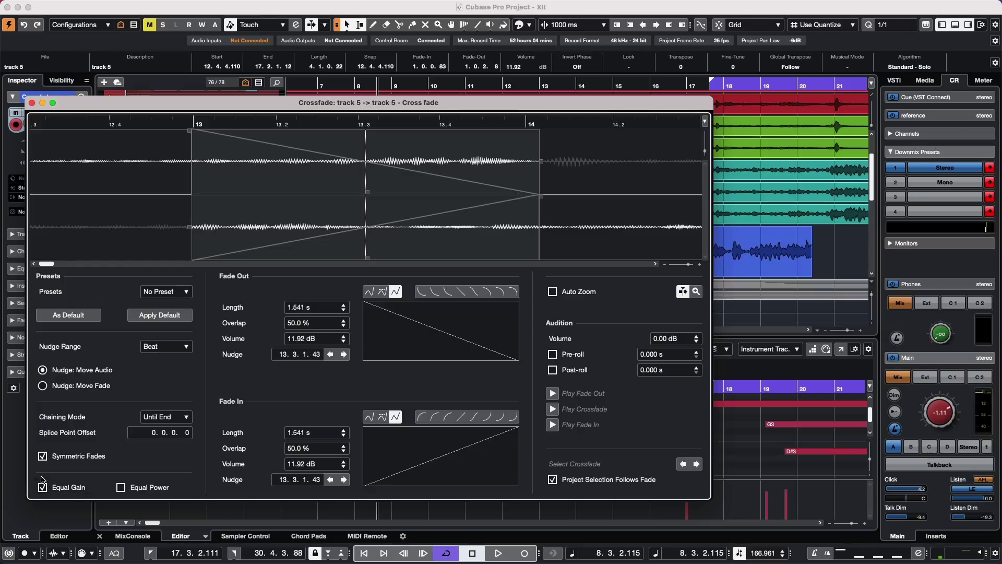
{"action": "left_click", "coordinate": [43, 456]}
{"action": "left_click", "coordinate": [42, 487]}
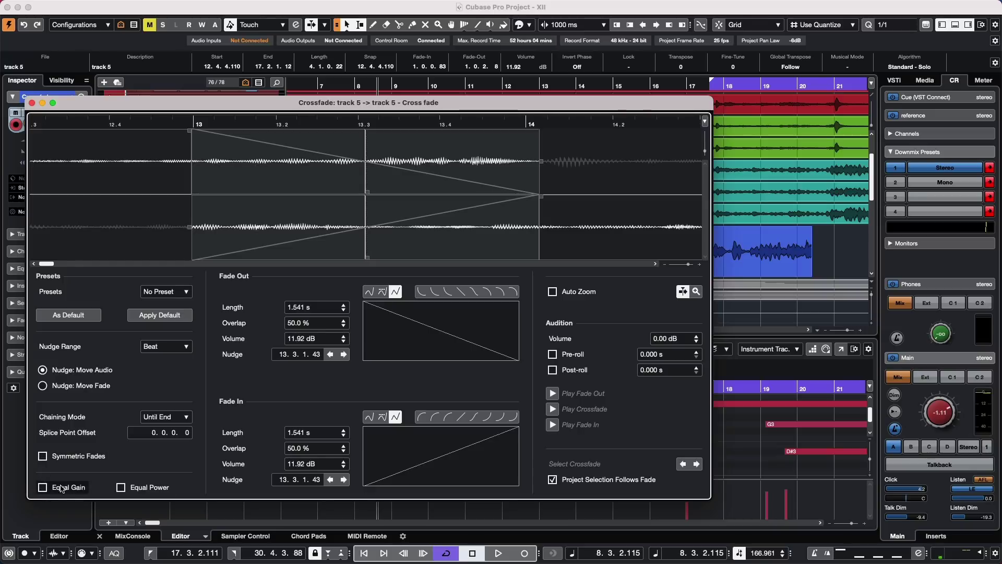
Reshape the fade-in and fade-out curves independently with two added curve points each.
{"action": "left_click", "coordinate": [389, 454]}
{"action": "left_click", "coordinate": [452, 464]}
{"action": "left_click", "coordinate": [447, 336]}
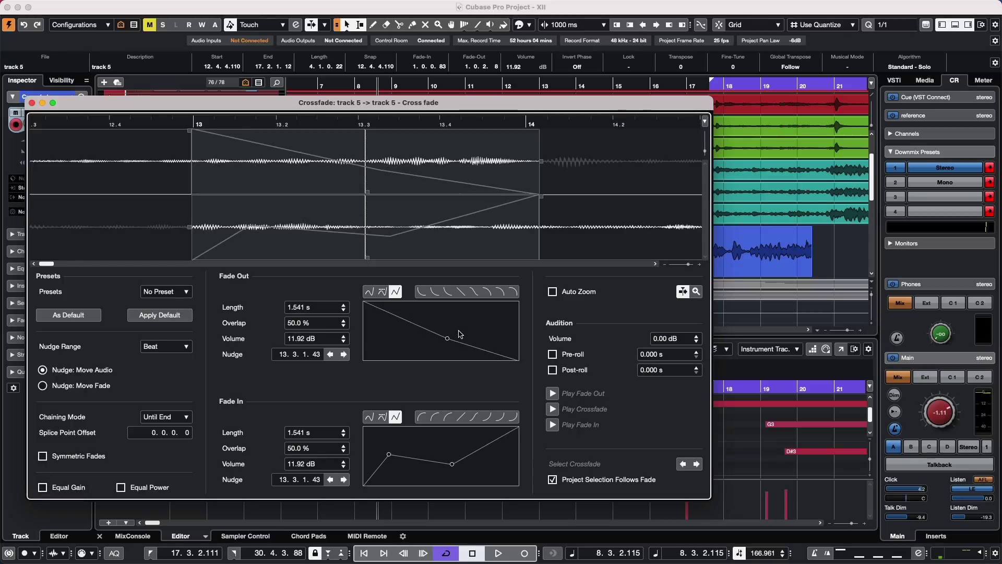
{"action": "left_click_drag", "start_coordinate": [462, 327], "coordinate": [474, 321]}
{"action": "left_click_drag", "start_coordinate": [446, 337], "coordinate": [446, 329]}
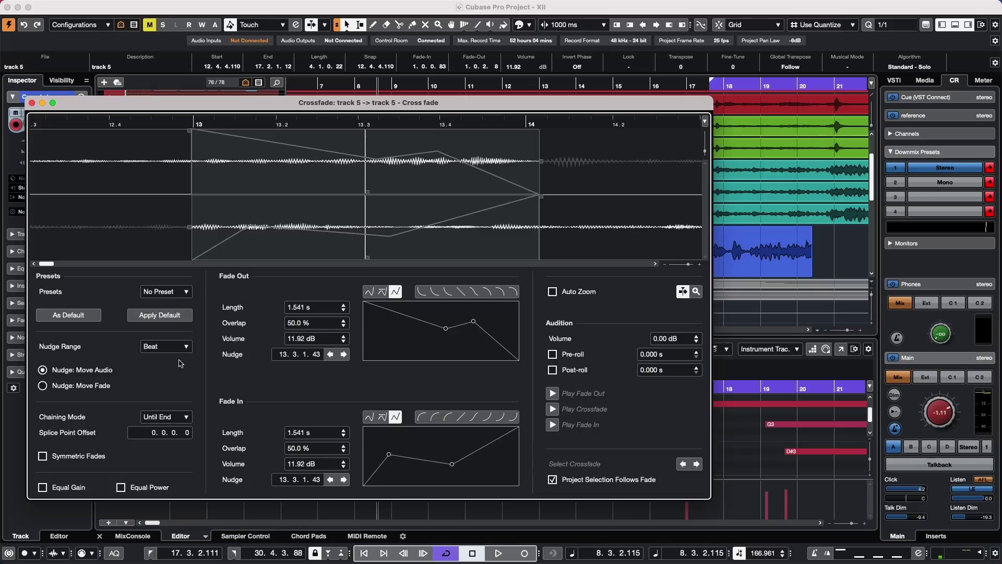
Set the crossfade's Chaining Mode to None and move the editor window clear of the overlapping clips.
{"action": "left_click", "coordinate": [174, 418]}
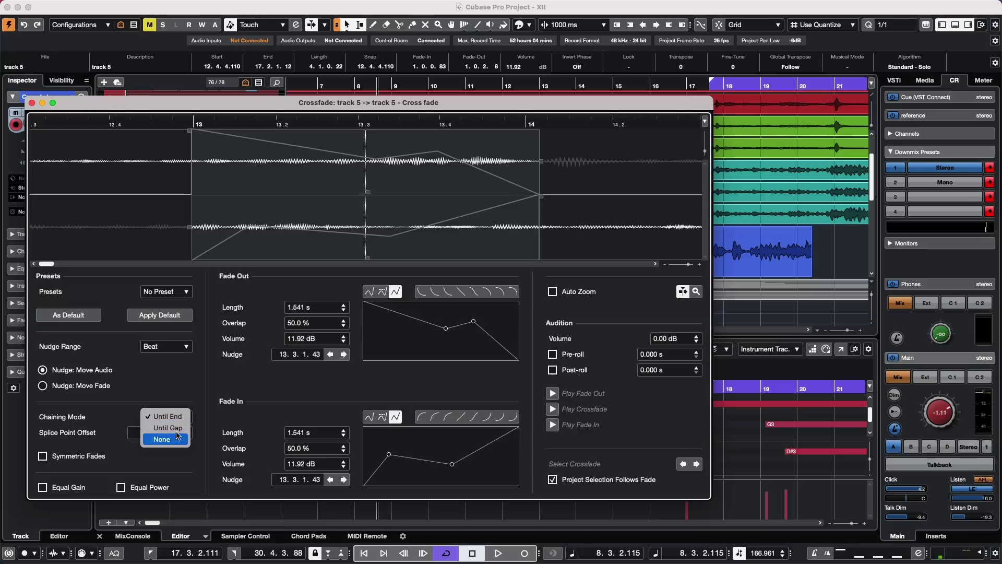
{"action": "left_click", "coordinate": [176, 439]}
{"action": "left_click_drag", "start_coordinate": [502, 104], "coordinate": [313, 116]}
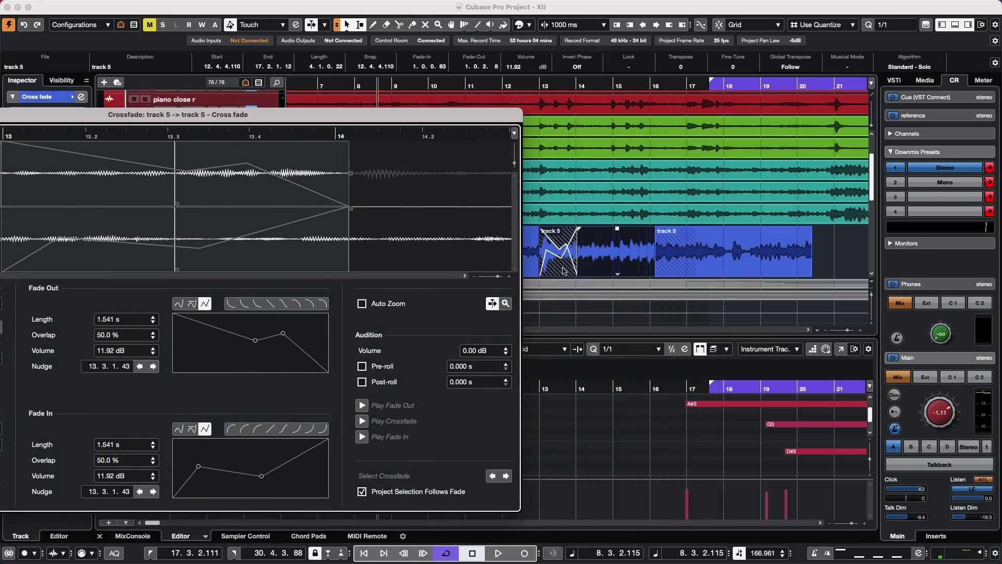
{"action": "left_click", "coordinate": [685, 266]}
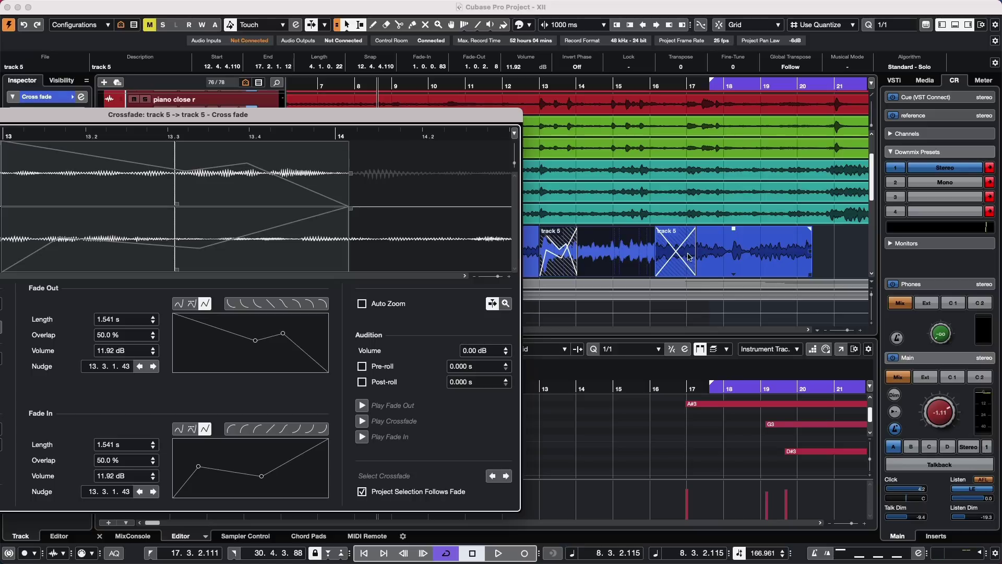
Slide the fade-in clip back and forth in the crossfade display, leaving its start at about 12.4.2.116.
{"action": "mouse_move", "coordinate": [320, 252]}
{"action": "left_mouse_down"}
{"action": "mouse_move", "coordinate": [293, 251]}
{"action": "mouse_move", "coordinate": [329, 250]}
{"action": "mouse_move", "coordinate": [282, 258]}
{"action": "mouse_move", "coordinate": [319, 256]}
{"action": "mouse_move", "coordinate": [302, 257]}
{"action": "left_mouse_up"}
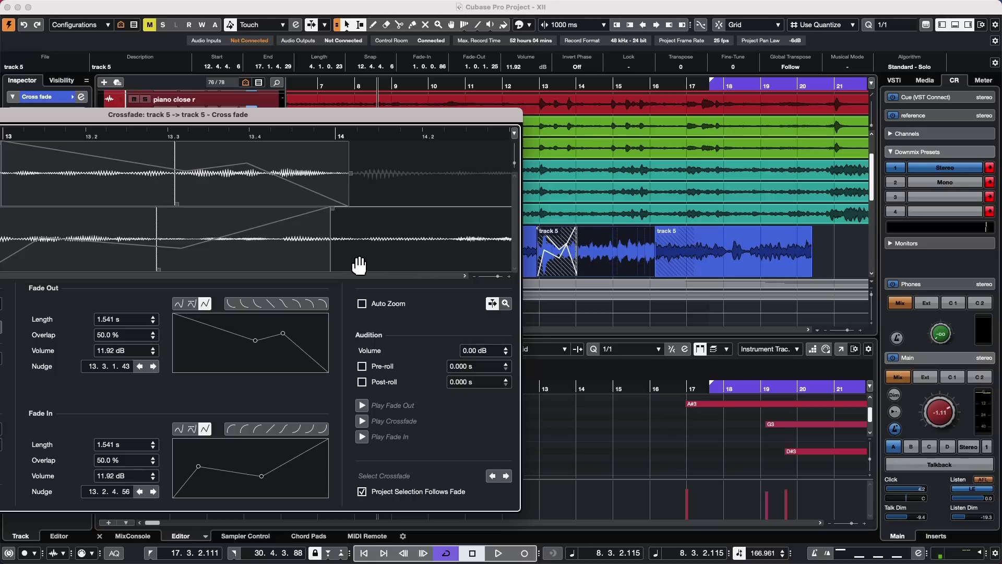
{"action": "left_click_drag", "start_coordinate": [358, 264], "coordinate": [326, 257]}
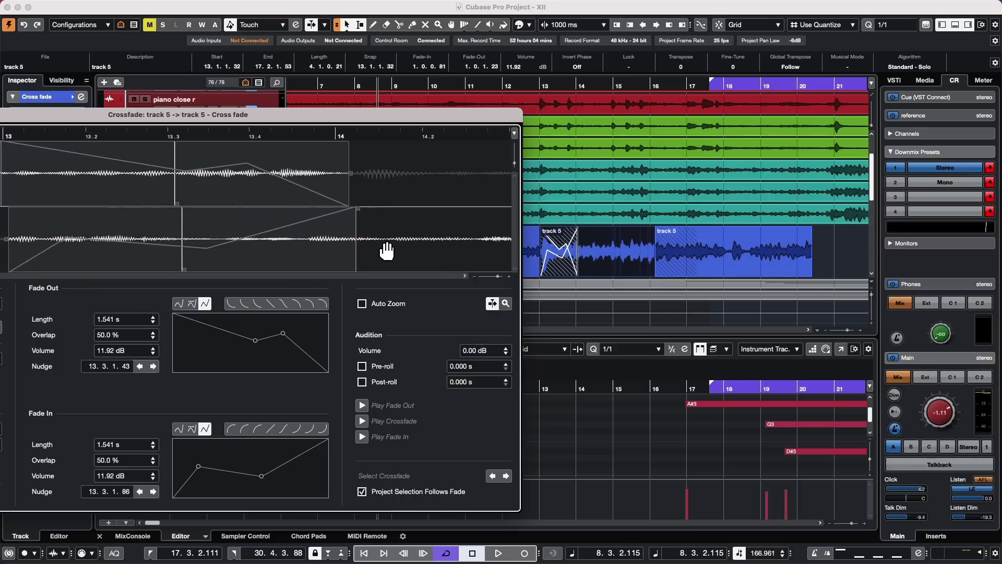
{"action": "left_click_drag", "start_coordinate": [386, 251], "coordinate": [355, 260]}
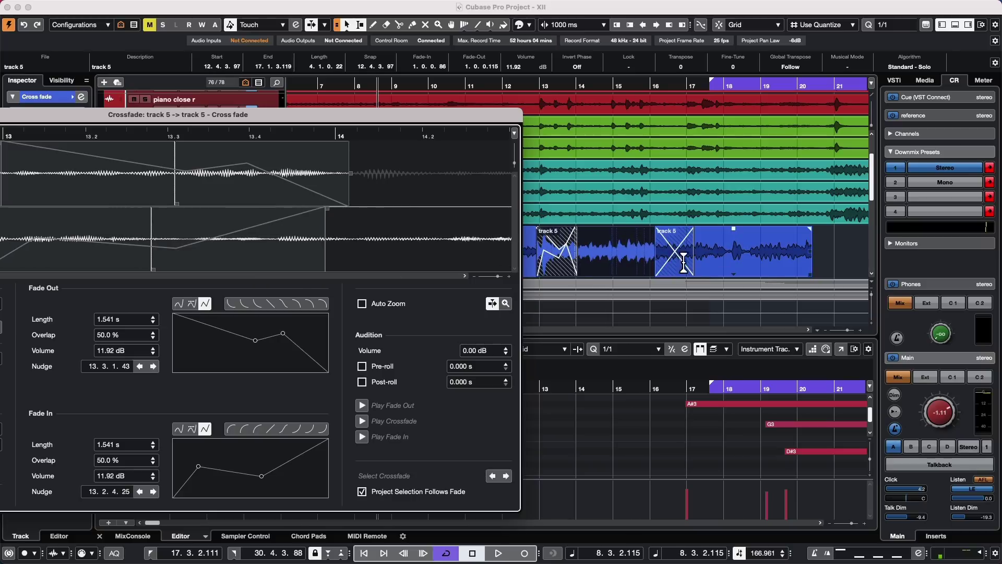
{"action": "left_click", "coordinate": [542, 261]}
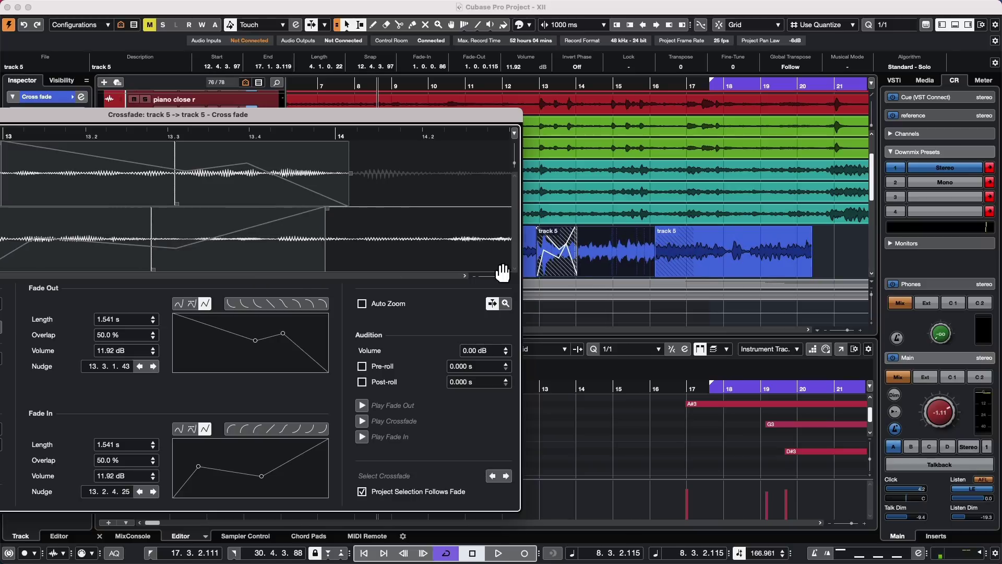
{"action": "left_click", "coordinate": [690, 239]}
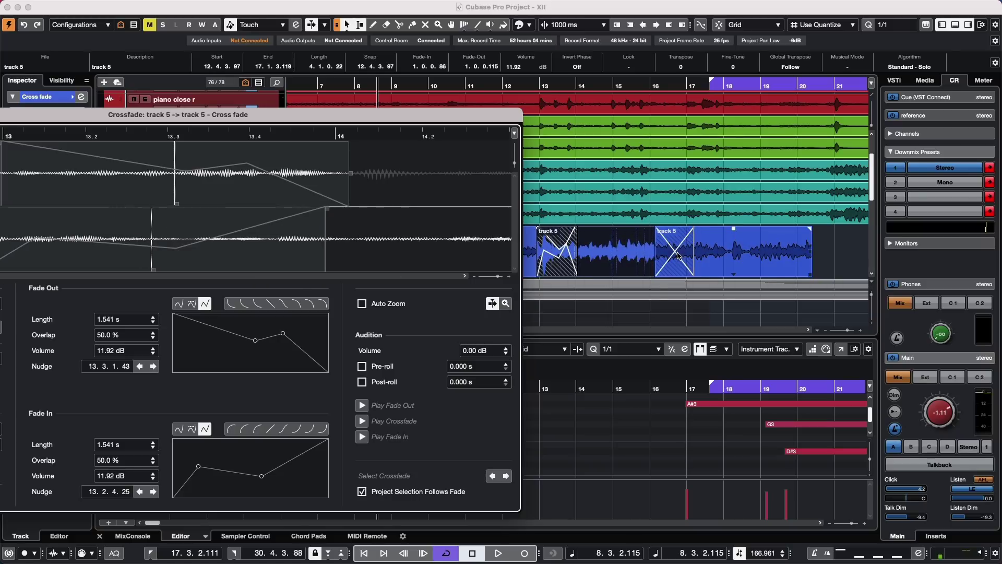
{"action": "left_click", "coordinate": [646, 255]}
{"action": "left_click", "coordinate": [683, 259]}
{"action": "left_click", "coordinate": [643, 269]}
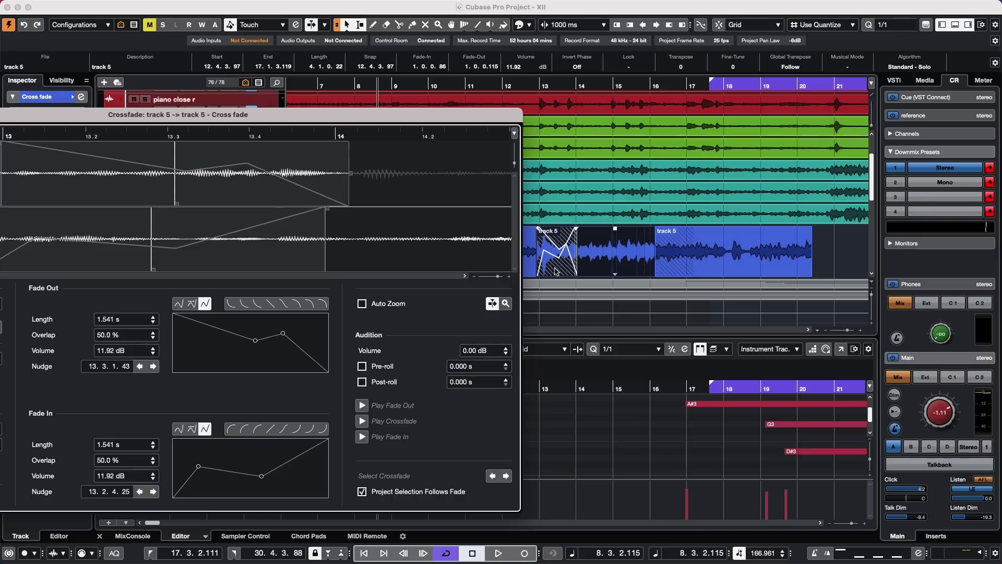
{"action": "left_click_drag", "start_coordinate": [312, 269], "coordinate": [297, 236]}
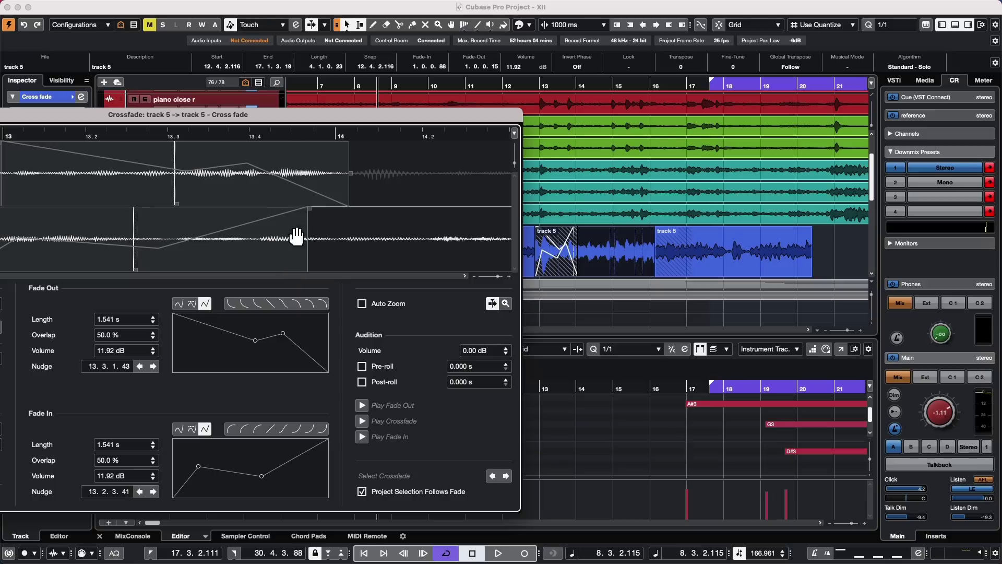
Set the Chaining Mode to Until End and slide the fade-in clip later, to start at about 13.2.1.110.
{"action": "left_click_drag", "start_coordinate": [304, 116], "coordinate": [323, 99]}
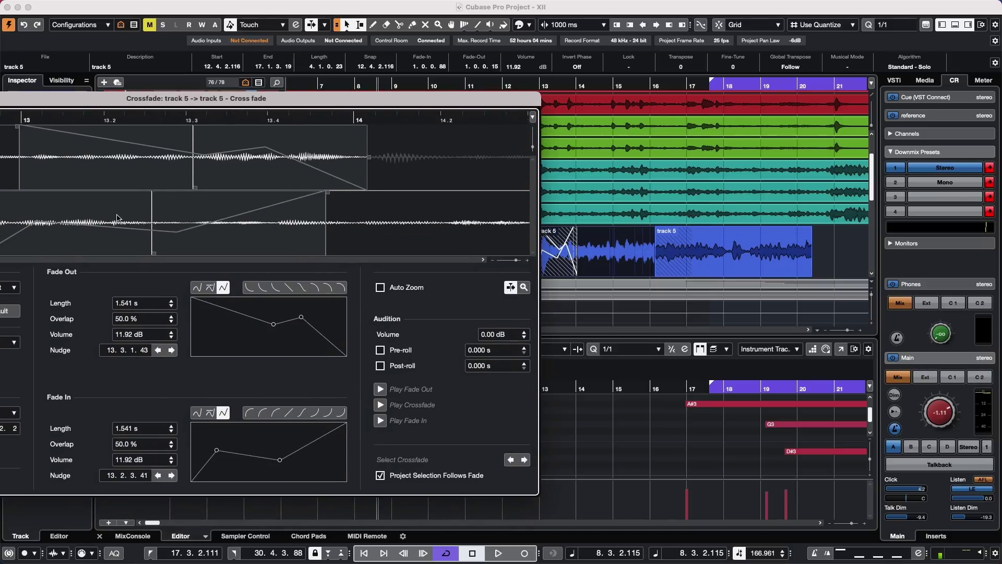
{"action": "left_click_drag", "start_coordinate": [88, 91], "coordinate": [184, 87]}
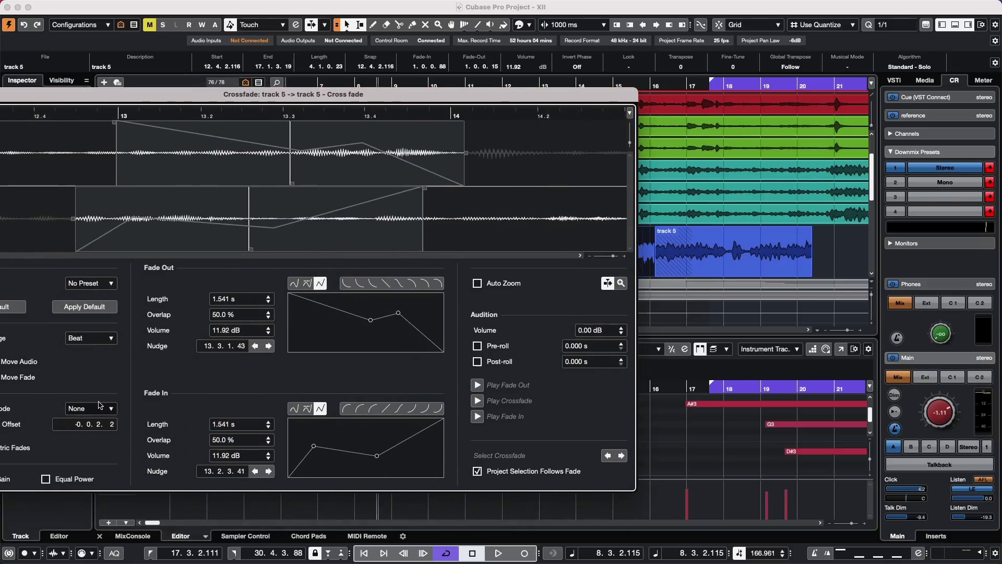
{"action": "left_click", "coordinate": [99, 407]}
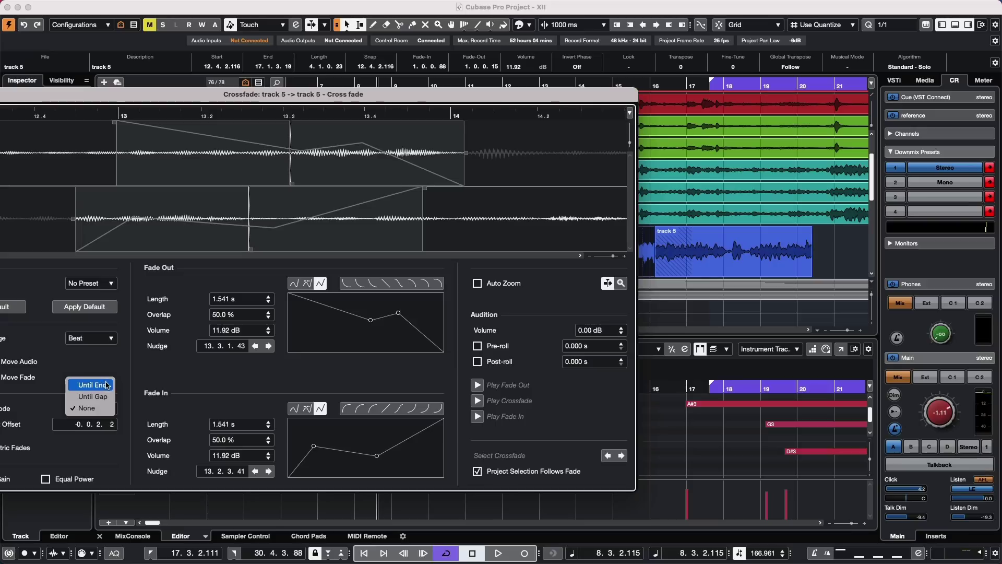
{"action": "left_click", "coordinate": [104, 387]}
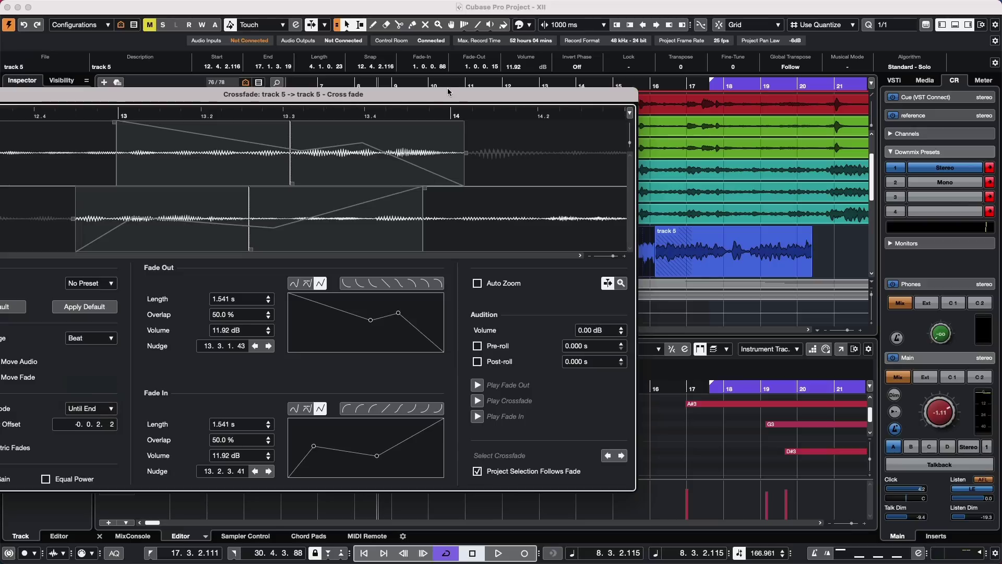
{"action": "left_click_drag", "start_coordinate": [447, 98], "coordinate": [345, 124]}
{"action": "left_click_drag", "start_coordinate": [302, 273], "coordinate": [445, 254]}
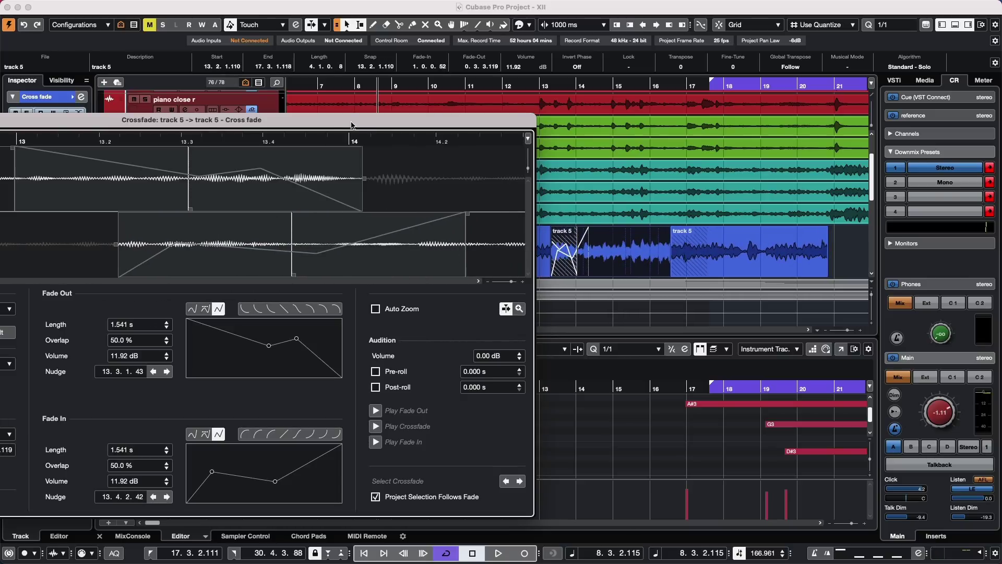
Close the crossfade editor and undo its edits, the crossfades and the moves of the track 5 clips.
{"action": "double_click", "coordinate": [356, 120]}
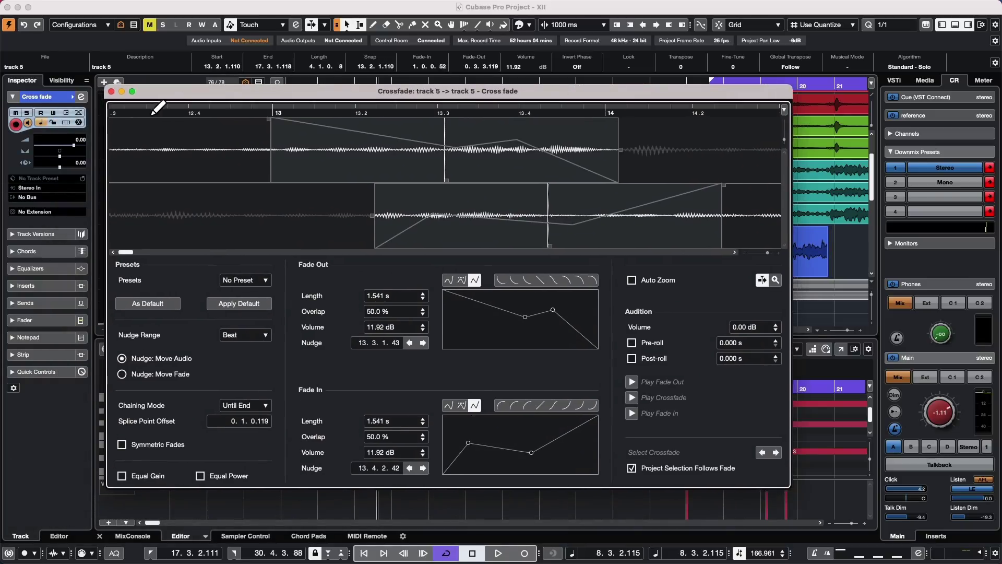
{"action": "left_click", "coordinate": [112, 91]}
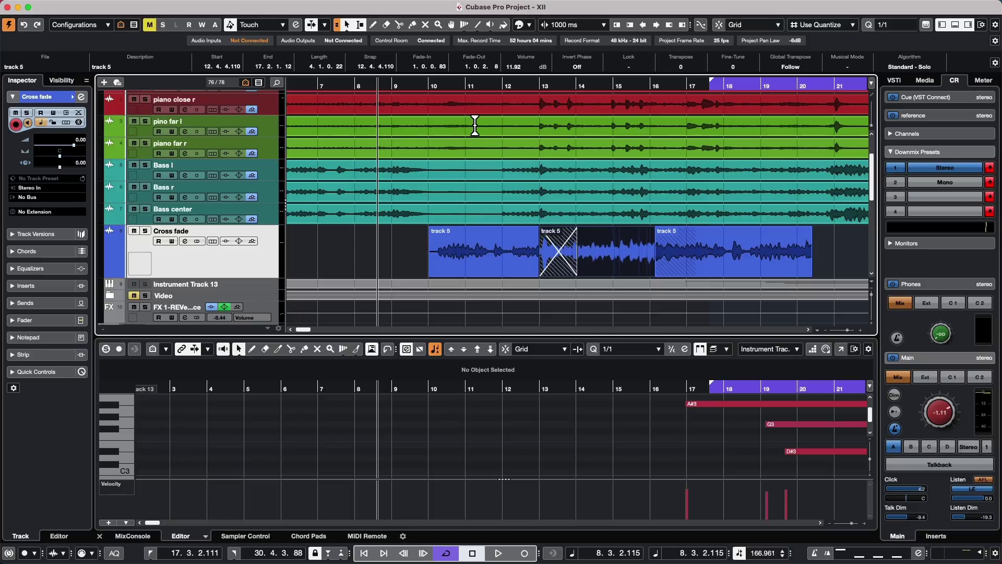
{"action": "key", "text": "super+z"}
{"action": "key", "text": "super+z"}
{"action": "key", "text": "super+z"}
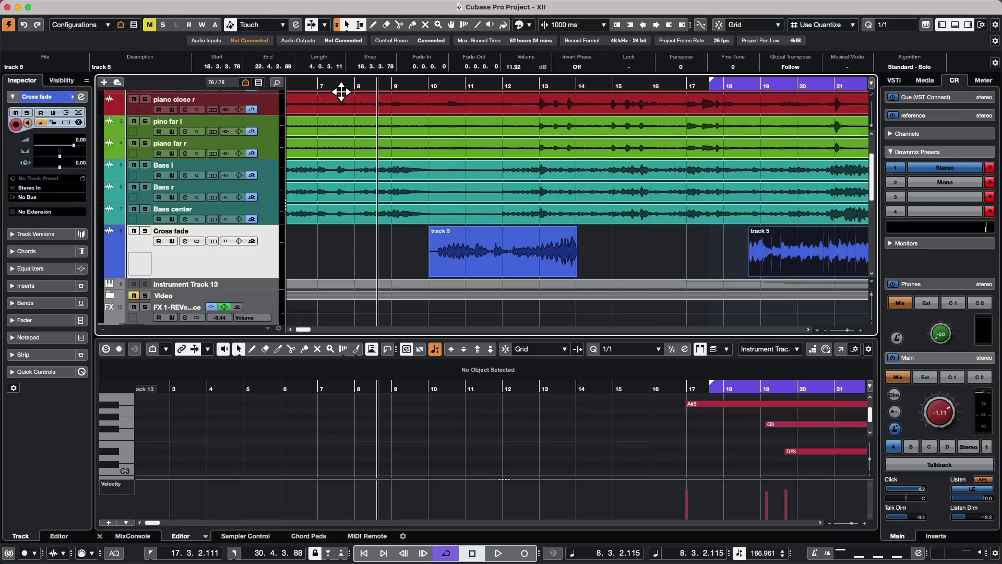
Set the project cursor to 8.4.2.42 and place an empty range with both locators at 5.2.2.22 on the Cross fade track.
{"action": "left_click", "coordinate": [388, 86]}
{"action": "left_click_drag", "start_coordinate": [393, 90], "coordinate": [390, 65]}
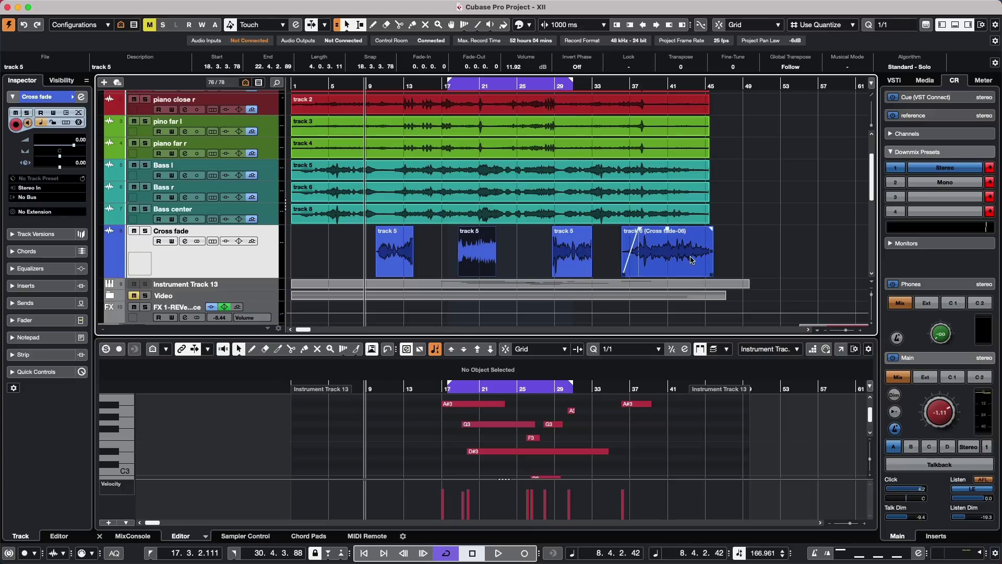
{"action": "left_click", "coordinate": [332, 251]}
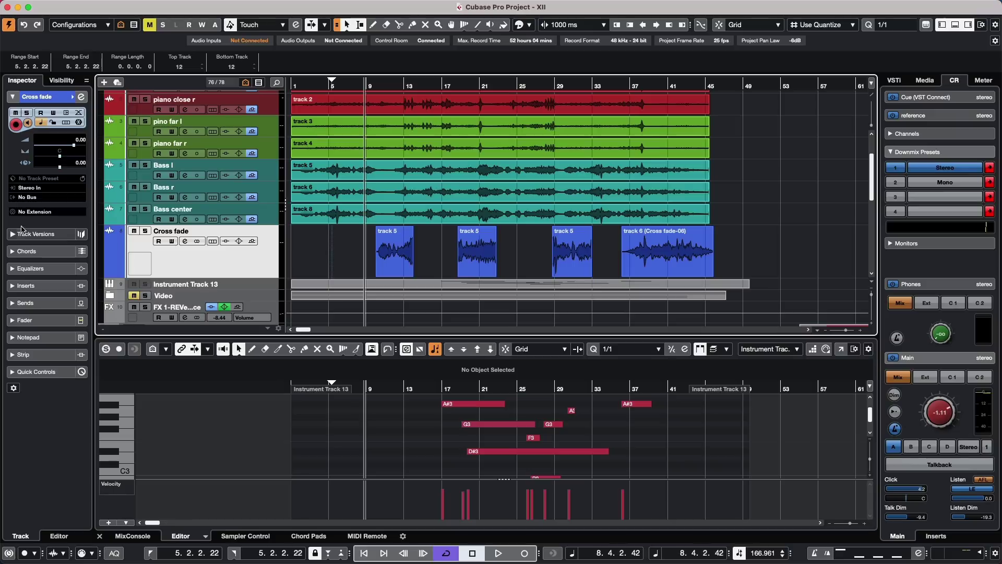
Assign the SpectraLayers extension to the Cross fade track and select each of its four clips to view their spectra.
{"action": "left_click", "coordinate": [38, 214]}
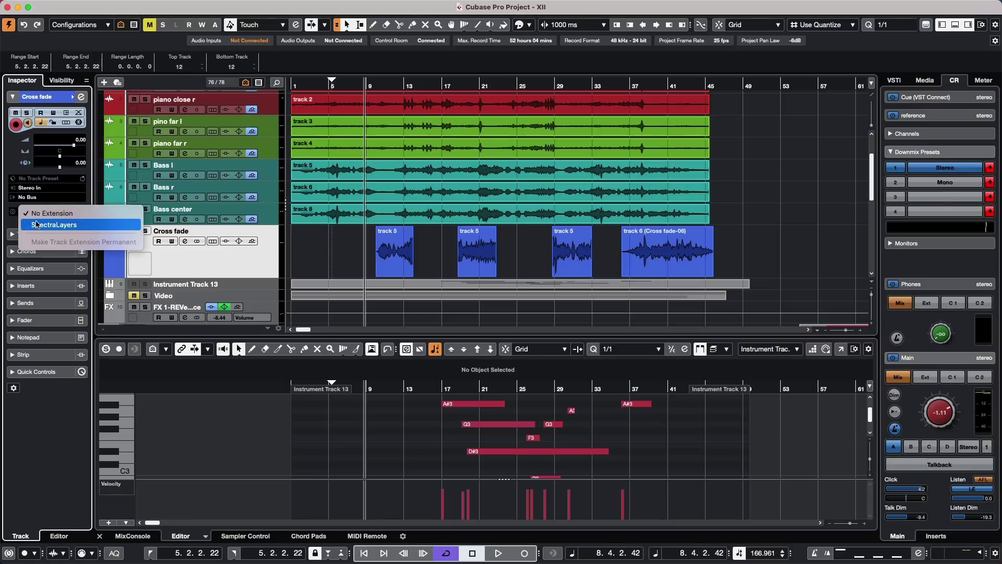
{"action": "left_click", "coordinate": [37, 225]}
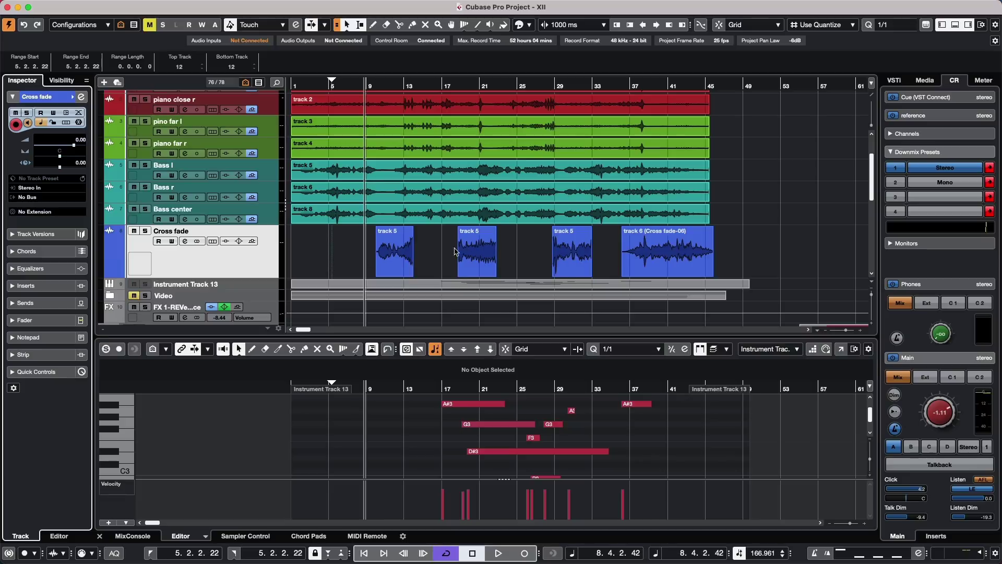
{"action": "left_click", "coordinate": [392, 261]}
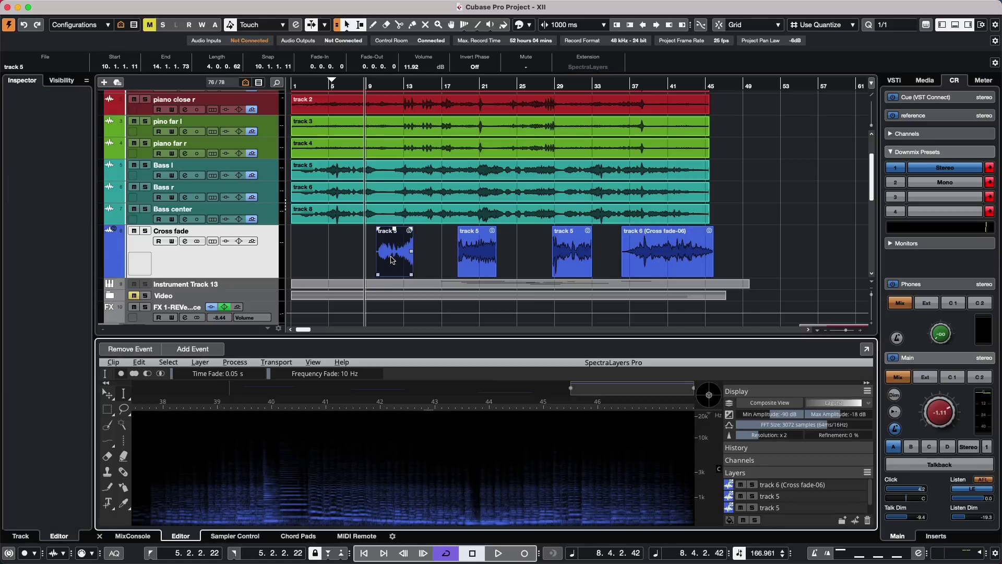
{"action": "left_click", "coordinate": [479, 262]}
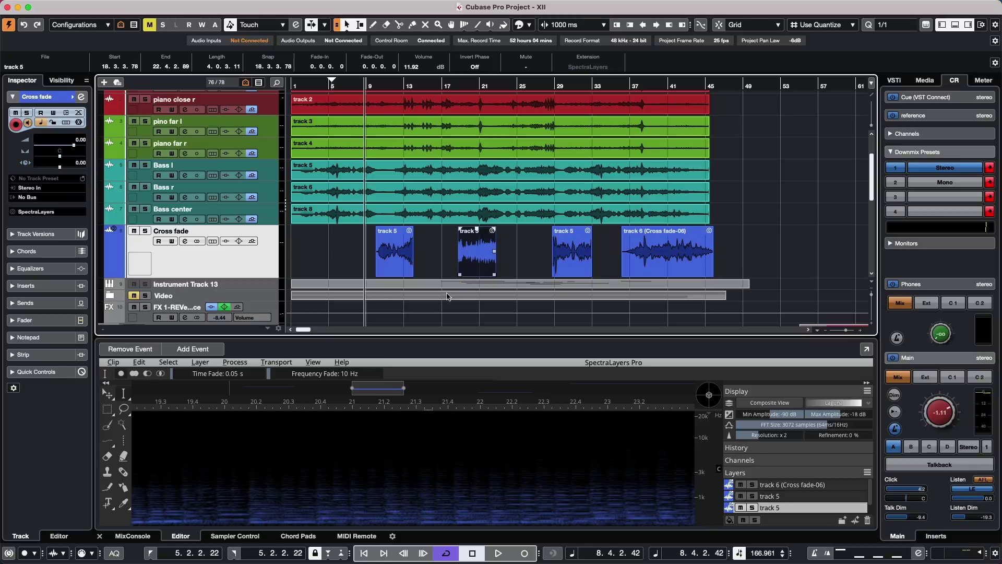
{"action": "left_click", "coordinate": [565, 261]}
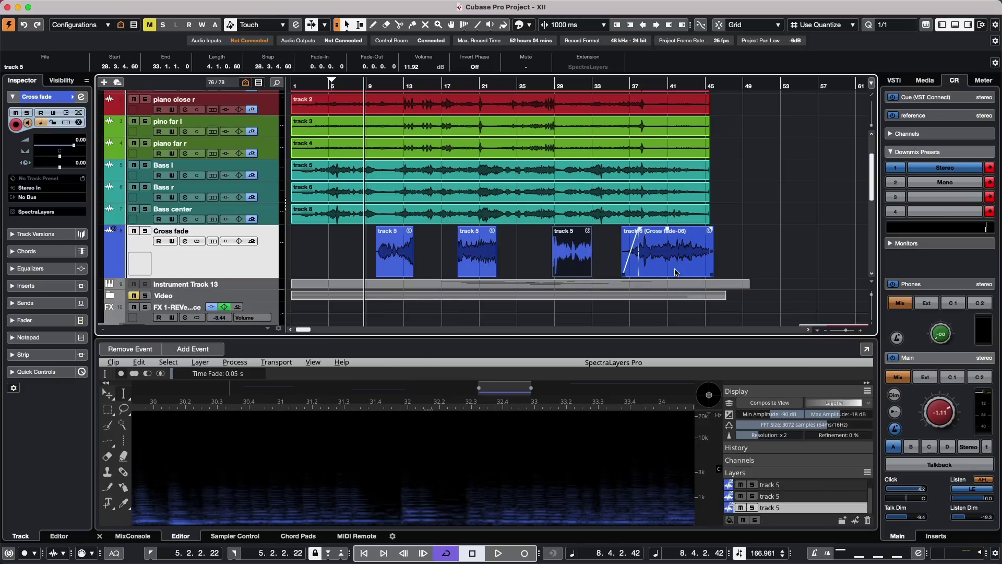
{"action": "left_click", "coordinate": [676, 272]}
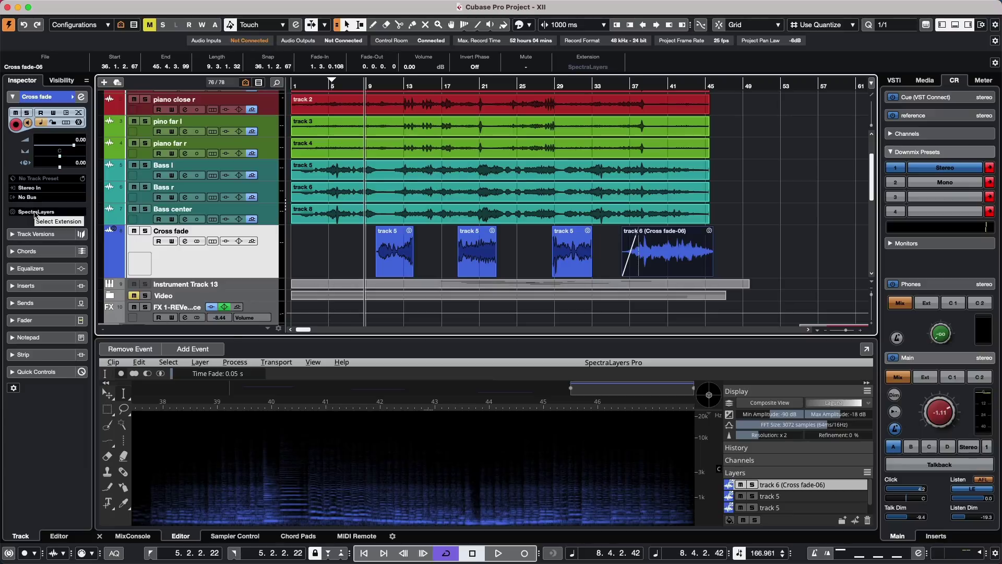
Set the Cross fade track back to No Extension and move the project cursor to 7.2.3.1.
{"action": "left_click", "coordinate": [36, 212]}
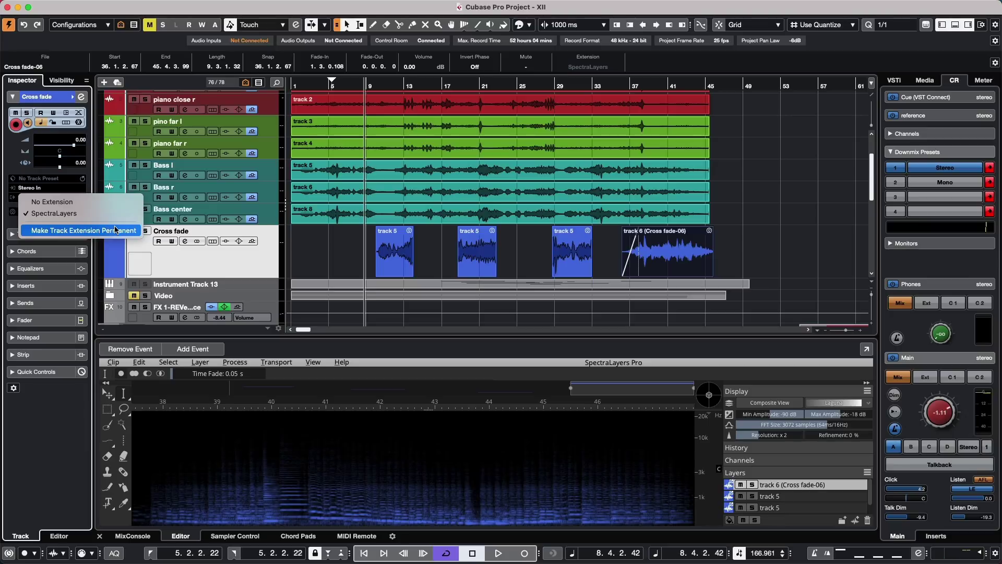
{"action": "left_click", "coordinate": [94, 205]}
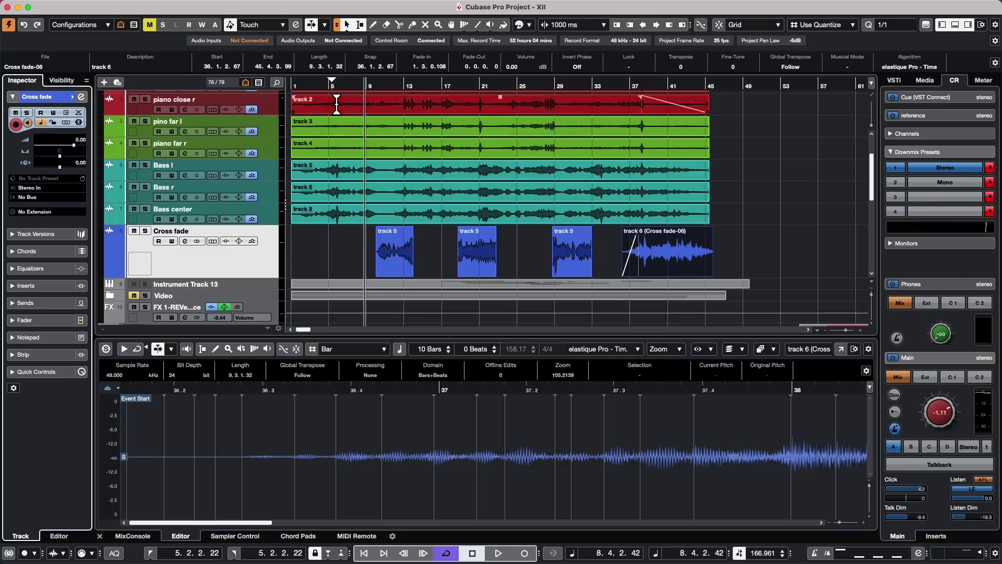
{"action": "left_click_drag", "start_coordinate": [357, 85], "coordinate": [353, 81]}
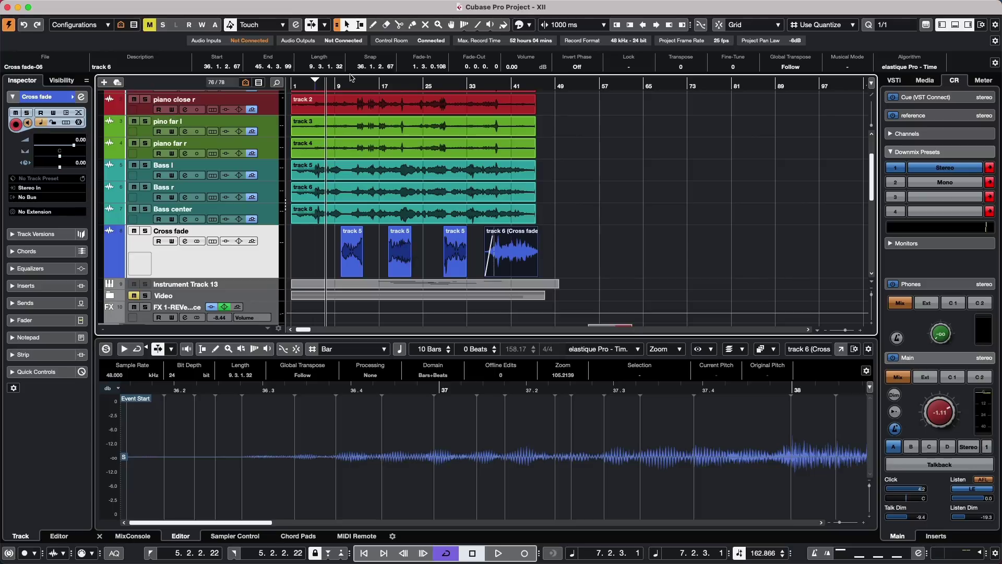
Set the sample editor to Global Zoom and compare the Bass center clip with the second clip on the Cross fade track.
{"action": "left_click", "coordinate": [417, 222]}
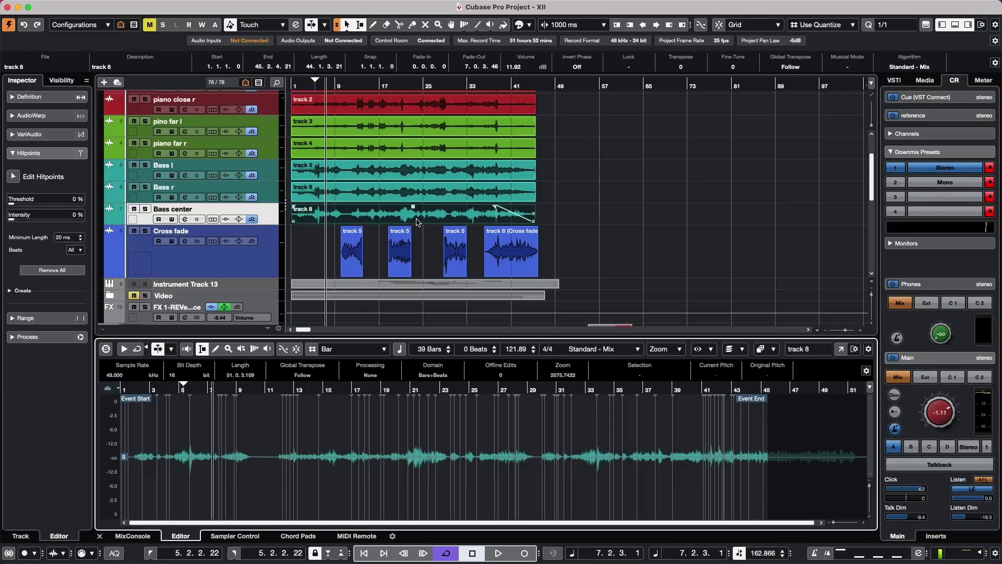
{"action": "left_click", "coordinate": [660, 350]}
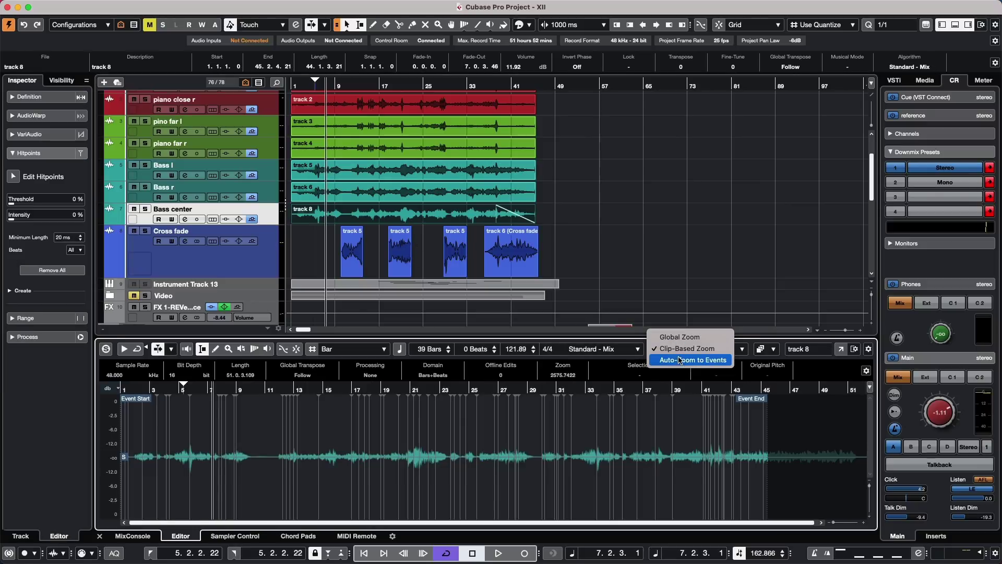
{"action": "left_click", "coordinate": [683, 338]}
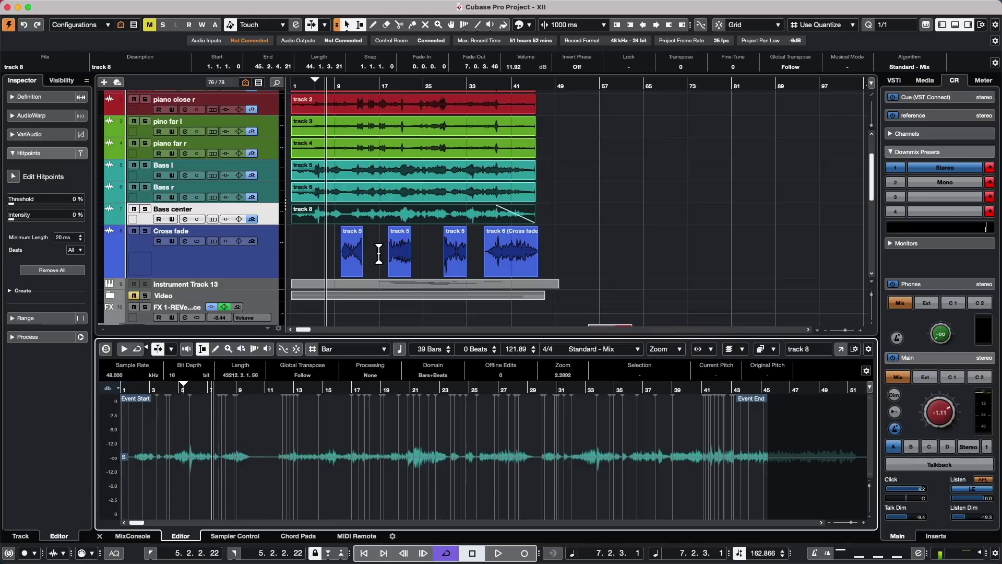
{"action": "left_click", "coordinate": [397, 258]}
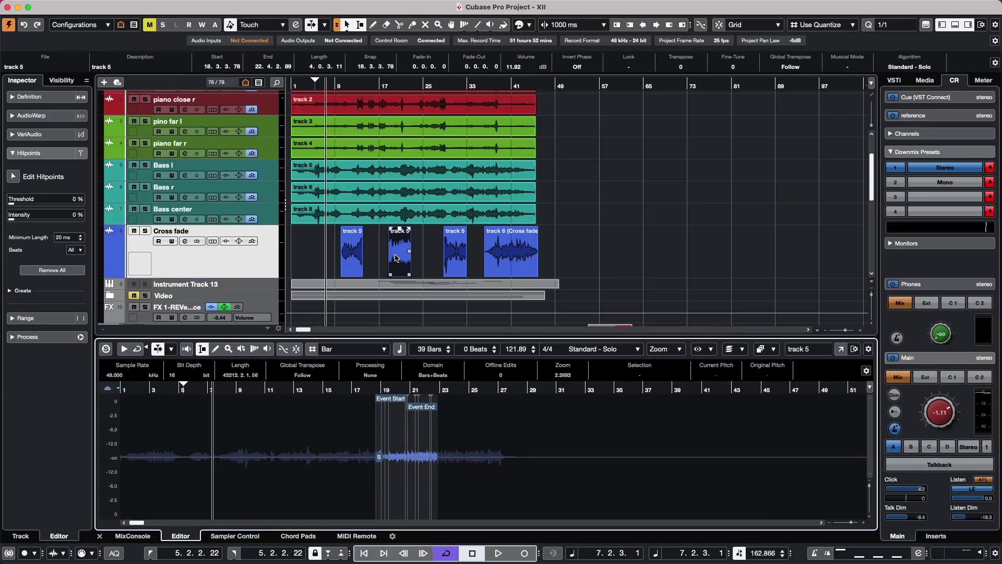
{"action": "left_click", "coordinate": [391, 218]}
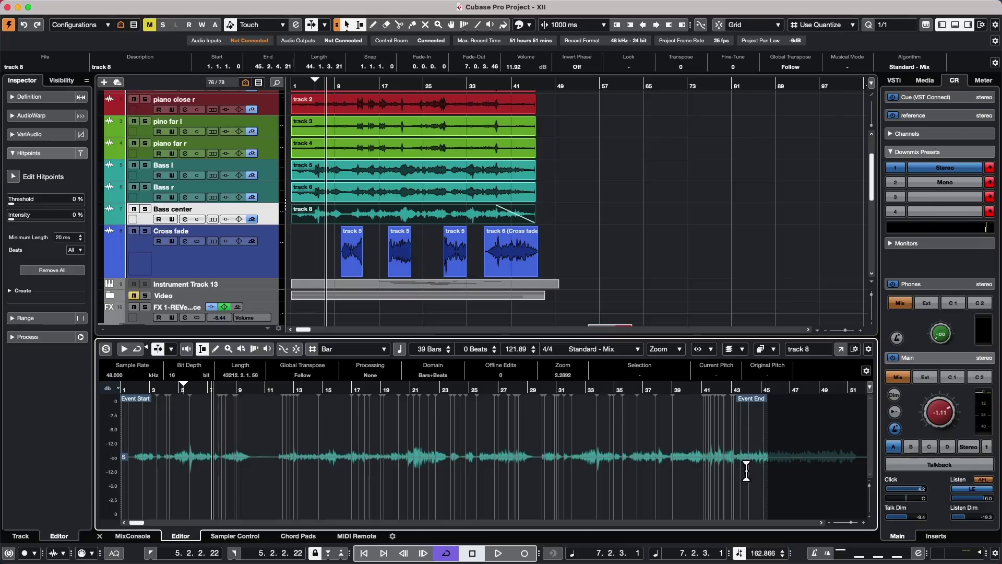
Set the sample editor to Auto-Zoom to Events and show the track 6 clip and the Bass center clip in turn.
{"action": "left_click", "coordinate": [672, 351]}
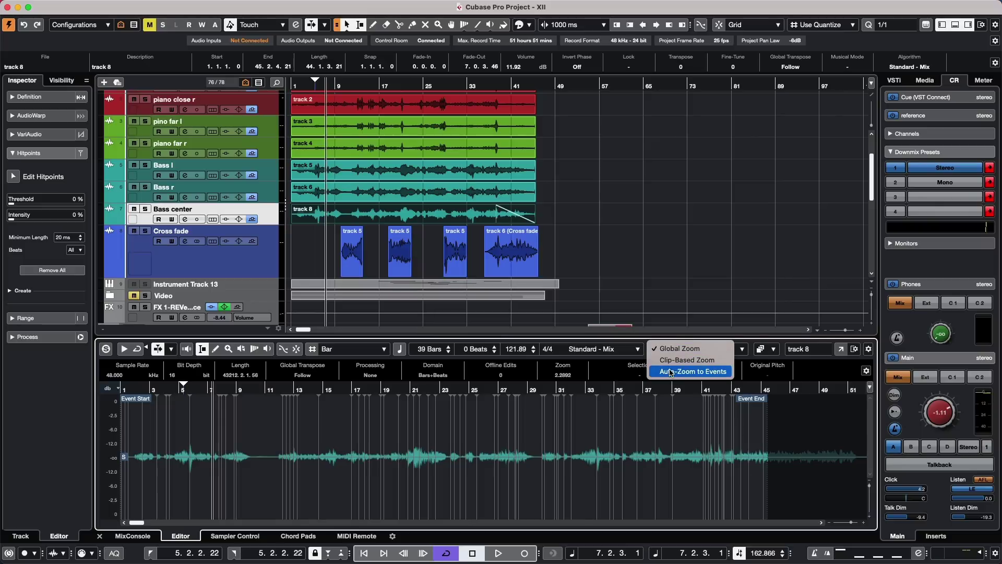
{"action": "left_click", "coordinate": [674, 360]}
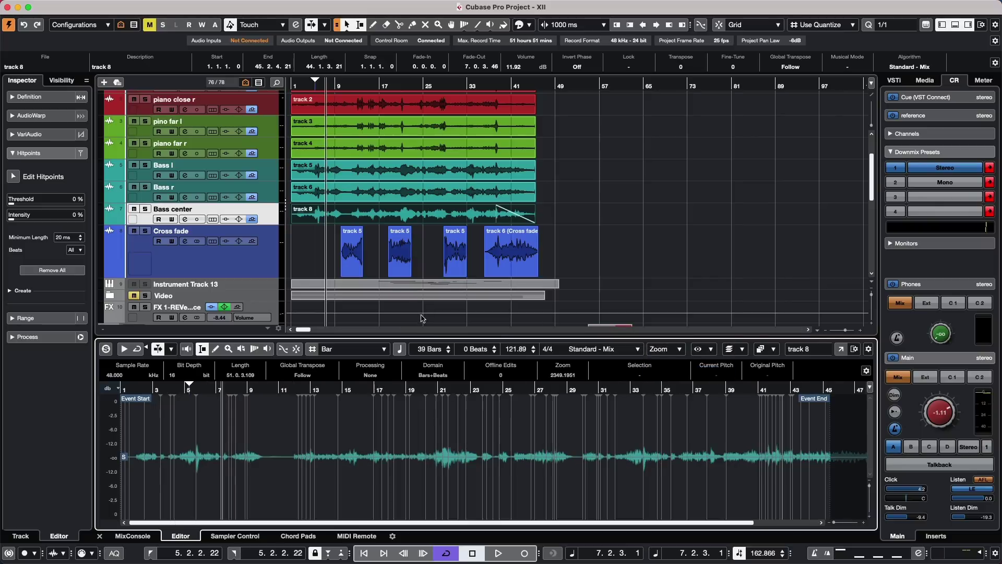
{"action": "left_click", "coordinate": [522, 261]}
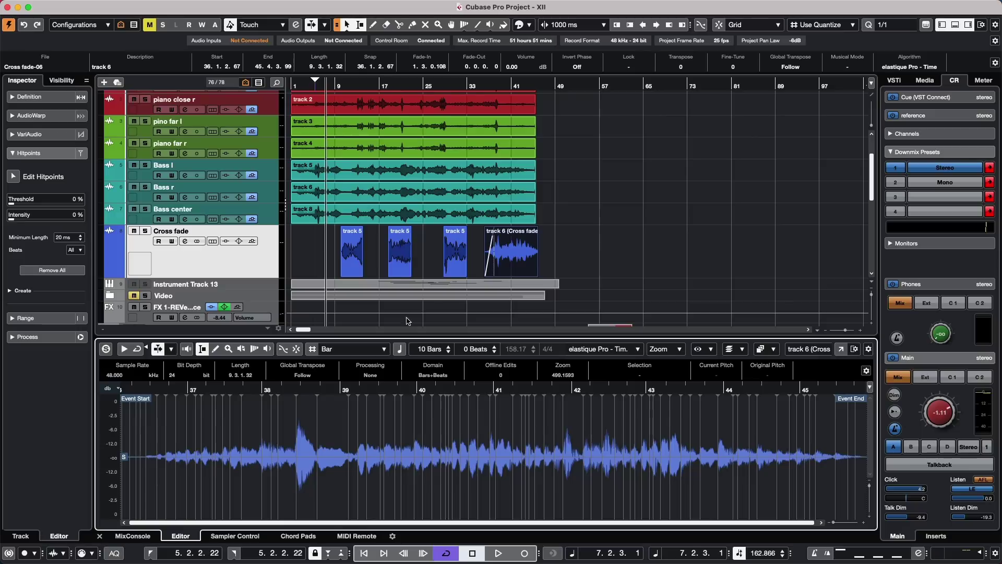
{"action": "left_click", "coordinate": [407, 218]}
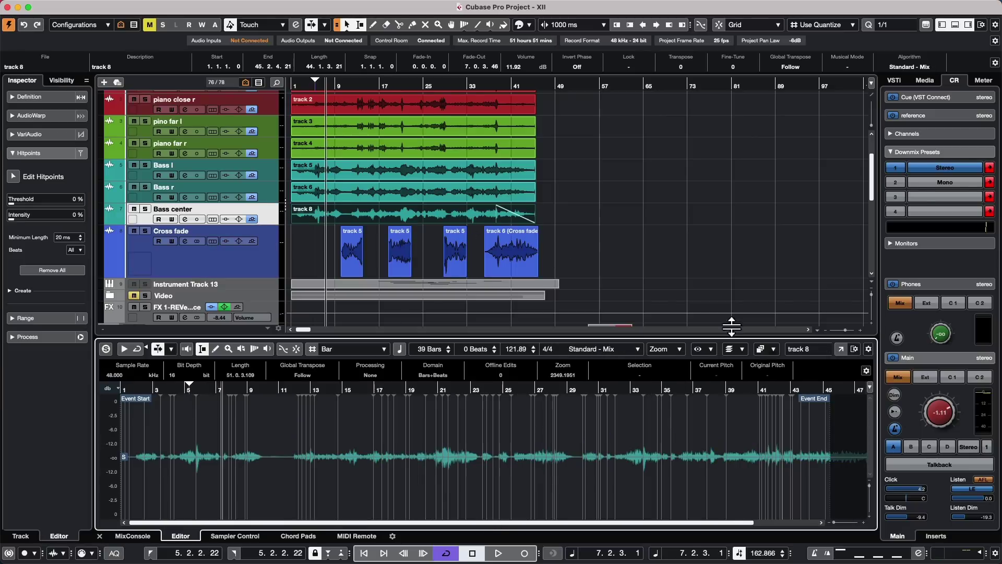
Set the sample editor to Clip-Based Zoom and zoom in on the track 6 clip at 41.3.1.72, comparing it with the Bass center clip.
{"action": "left_click", "coordinate": [665, 348]}
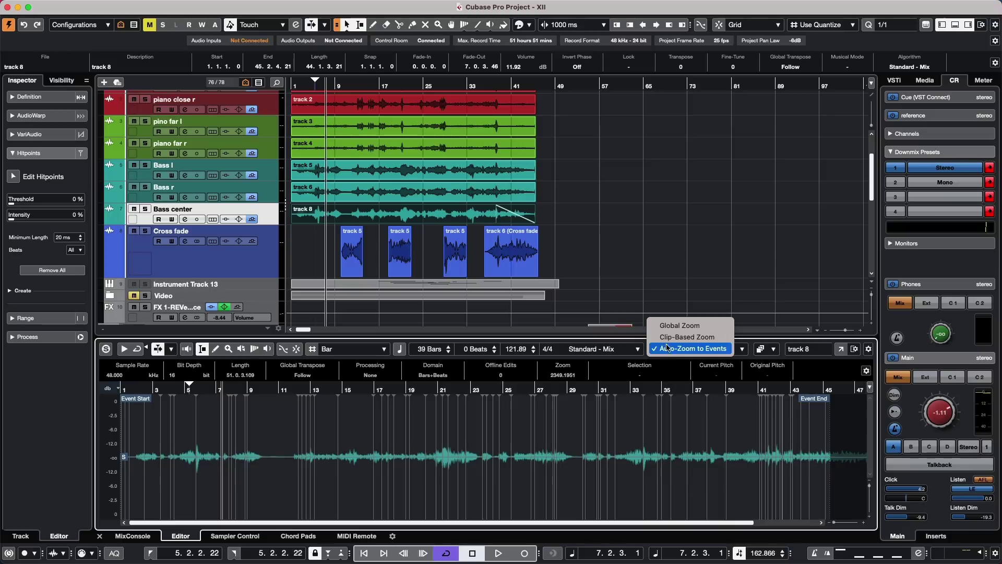
{"action": "left_click", "coordinate": [684, 336]}
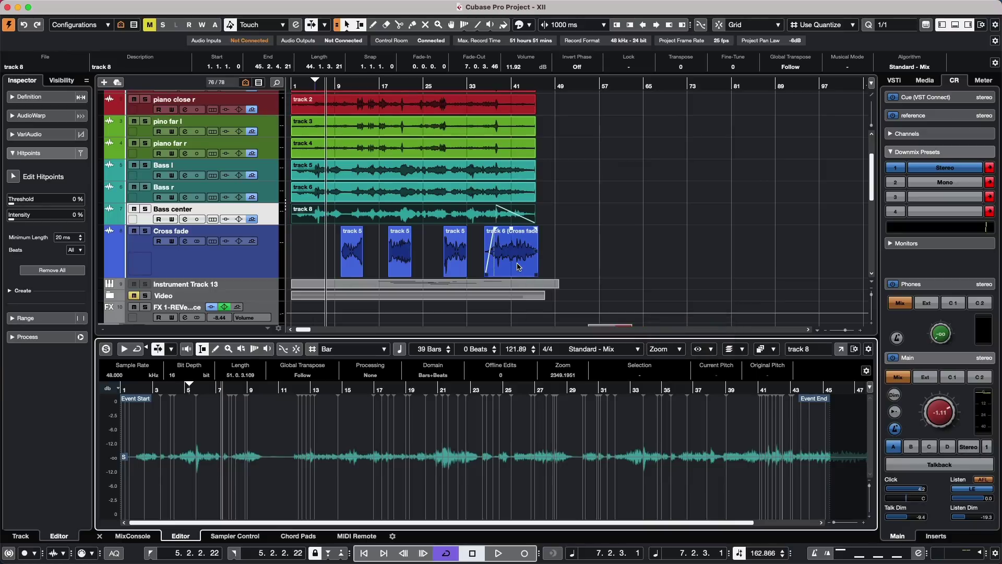
{"action": "left_click", "coordinate": [518, 266]}
{"action": "left_click_drag", "start_coordinate": [541, 392], "coordinate": [540, 426]}
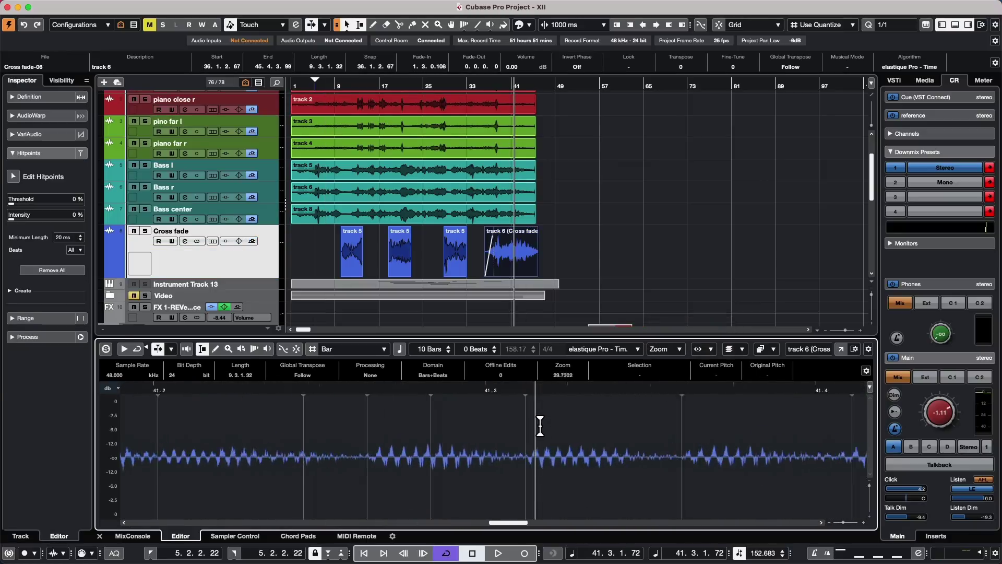
{"action": "left_click", "coordinate": [423, 219]}
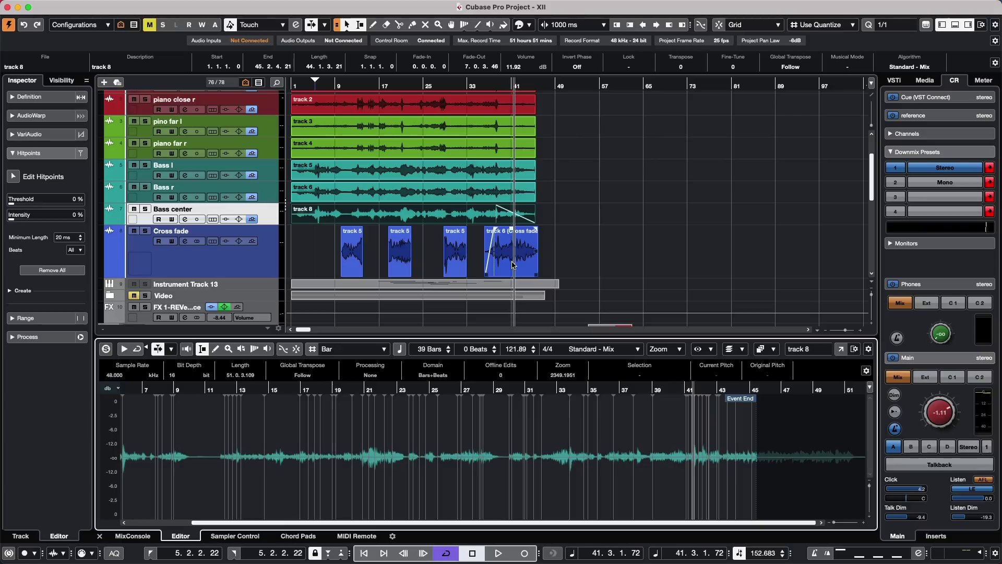
{"action": "left_click", "coordinate": [513, 265]}
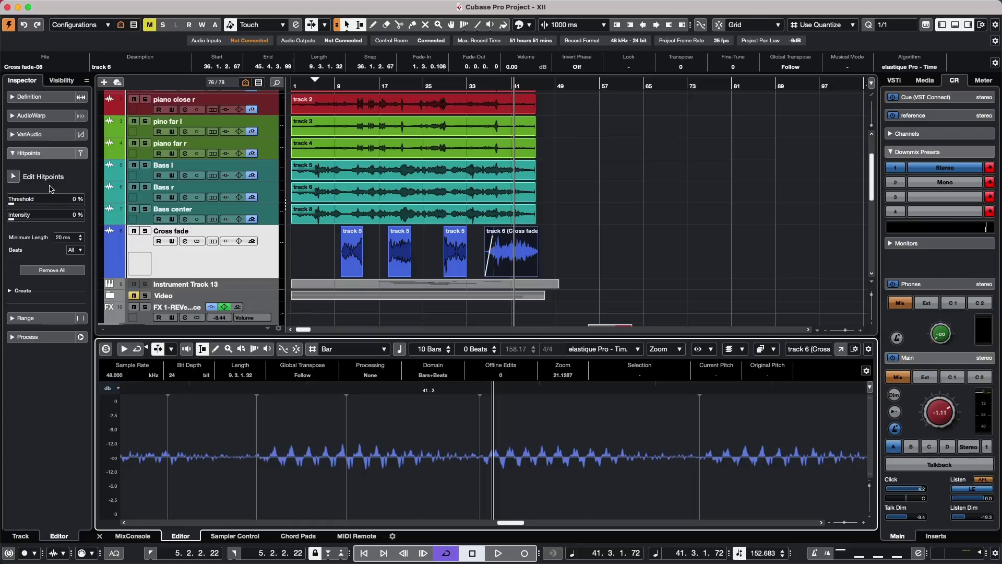
Look at the VariAudio section for the track 6 clip, return to Hitpoints and view its Create options.
{"action": "left_click", "coordinate": [29, 135]}
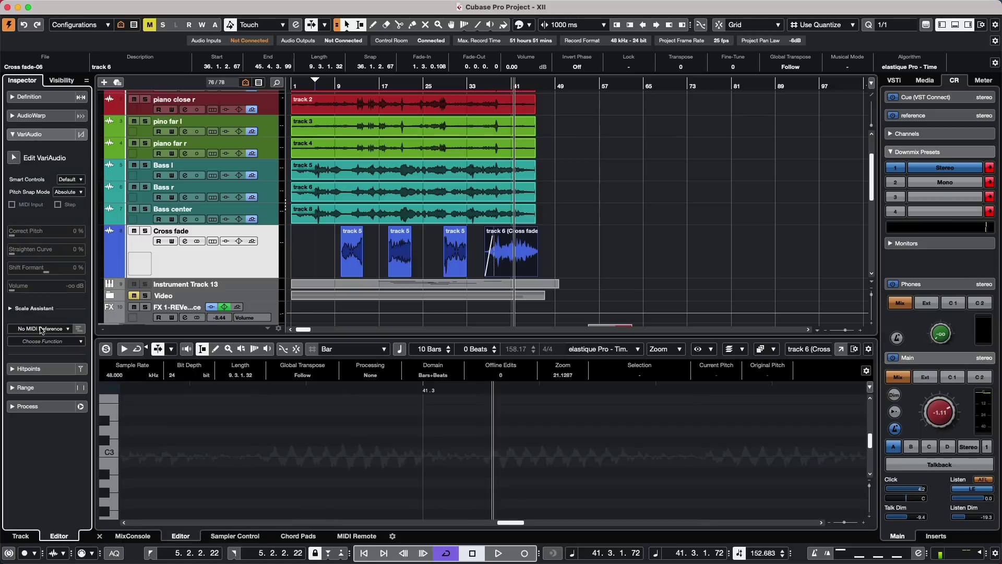
{"action": "left_click", "coordinate": [45, 369]}
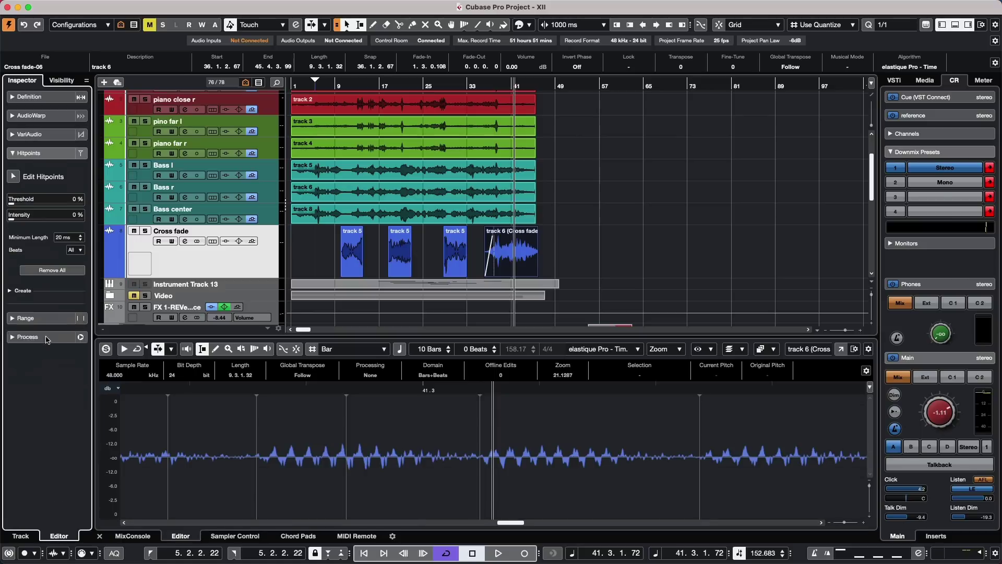
{"action": "left_click", "coordinate": [8, 292]}
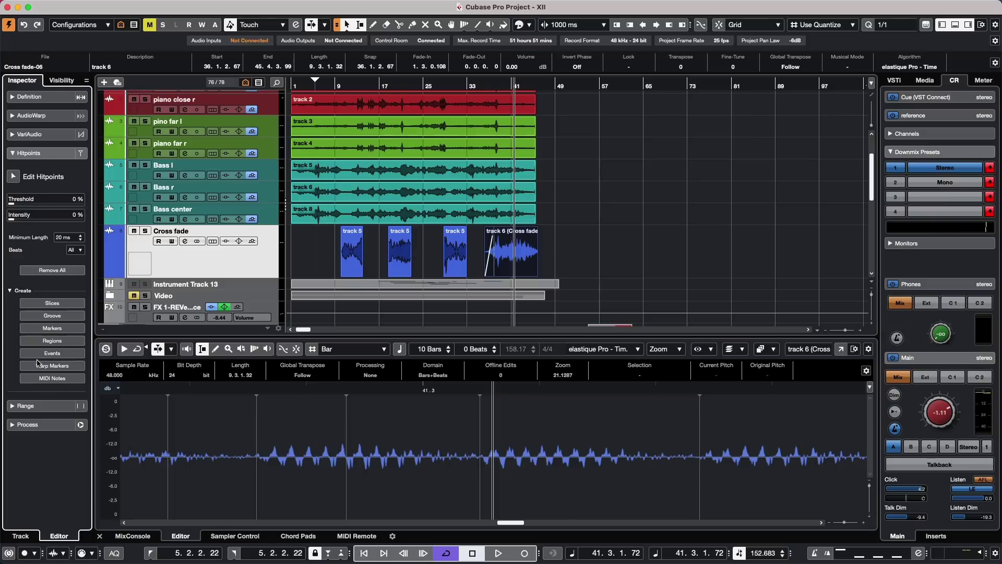
{"action": "left_click", "coordinate": [9, 291]}
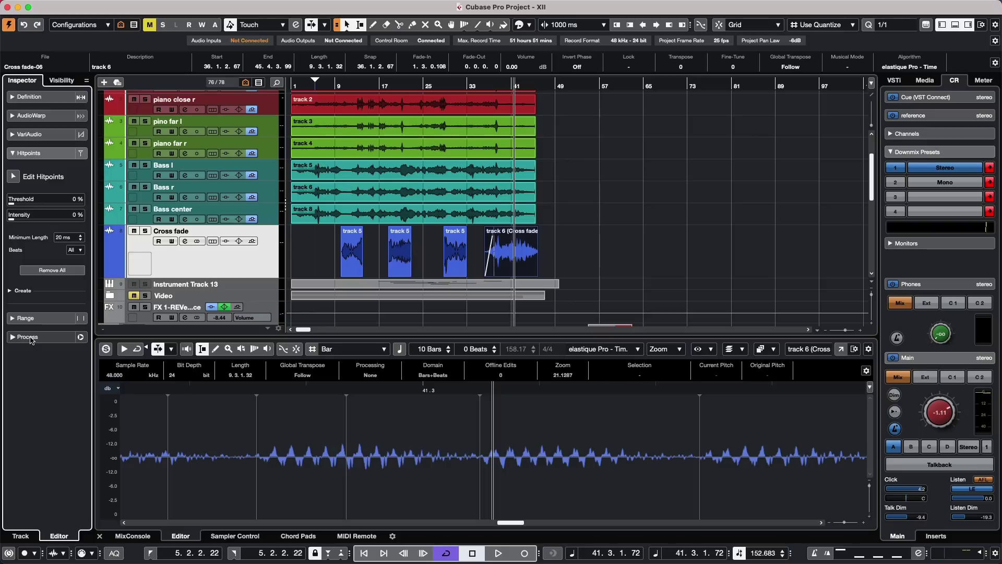
Set the audio system's Volume Automation Precision to 1 sample in Studio Setup and confirm the dialog.
{"action": "mouse_move", "coordinate": [272, 4]}
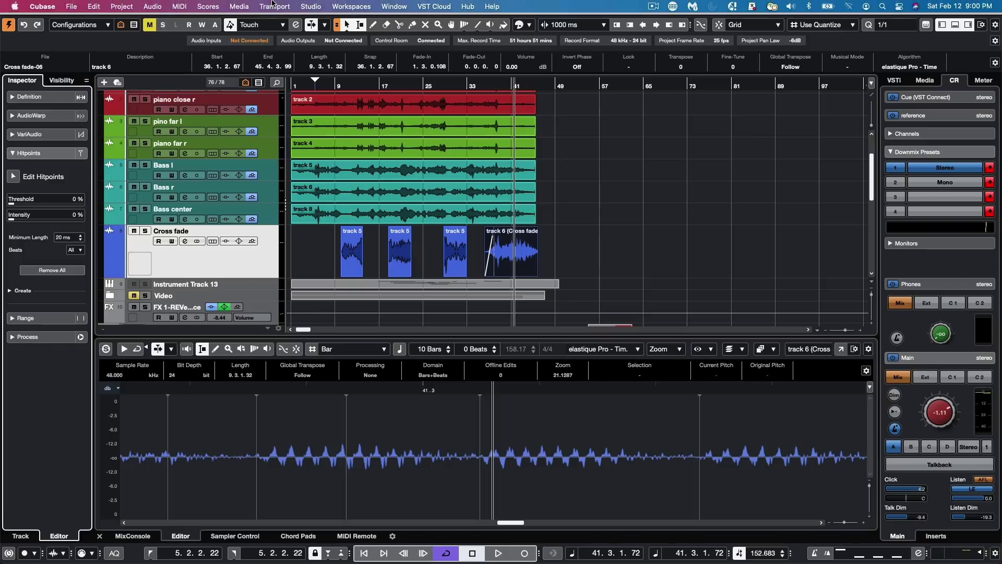
{"action": "left_click", "coordinate": [309, 7]}
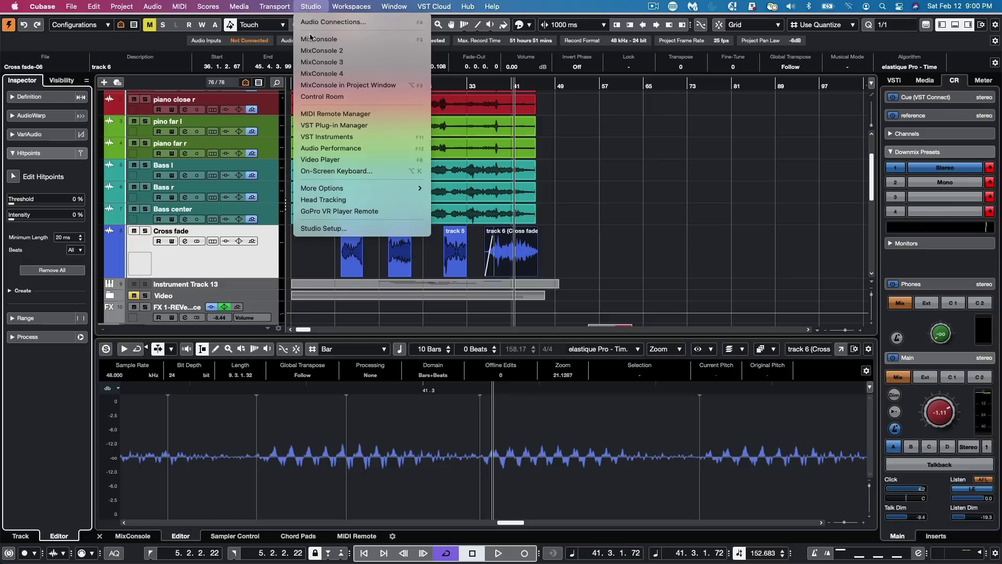
{"action": "left_click", "coordinate": [347, 229]}
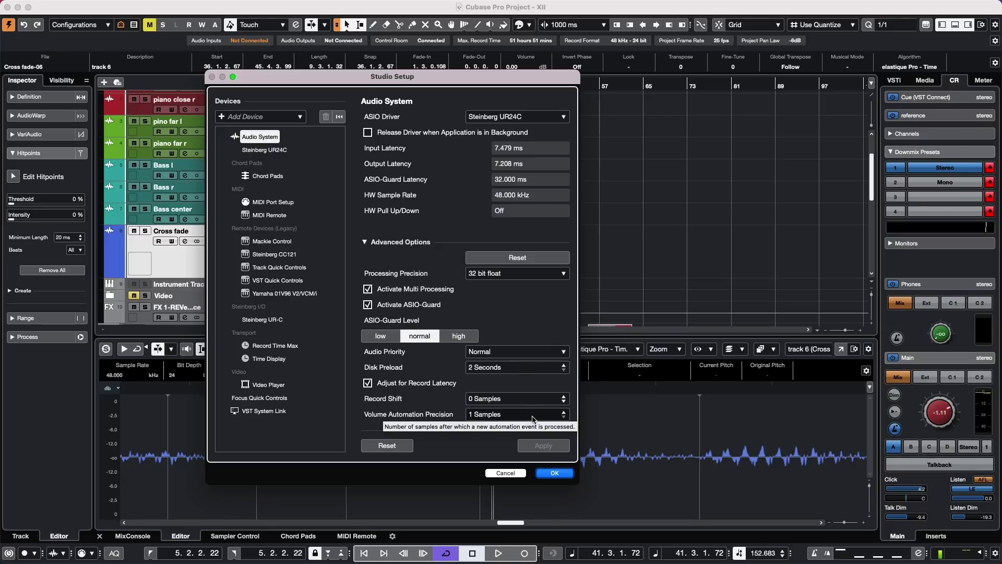
{"action": "left_click", "coordinate": [533, 415]}
{"action": "key", "text": "Return"}
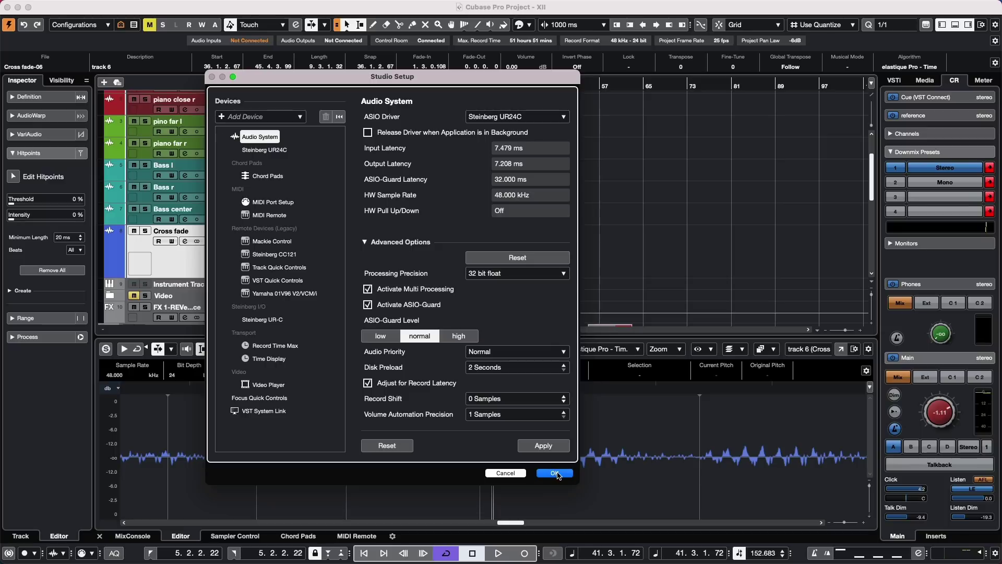
{"action": "left_click", "coordinate": [556, 473]}
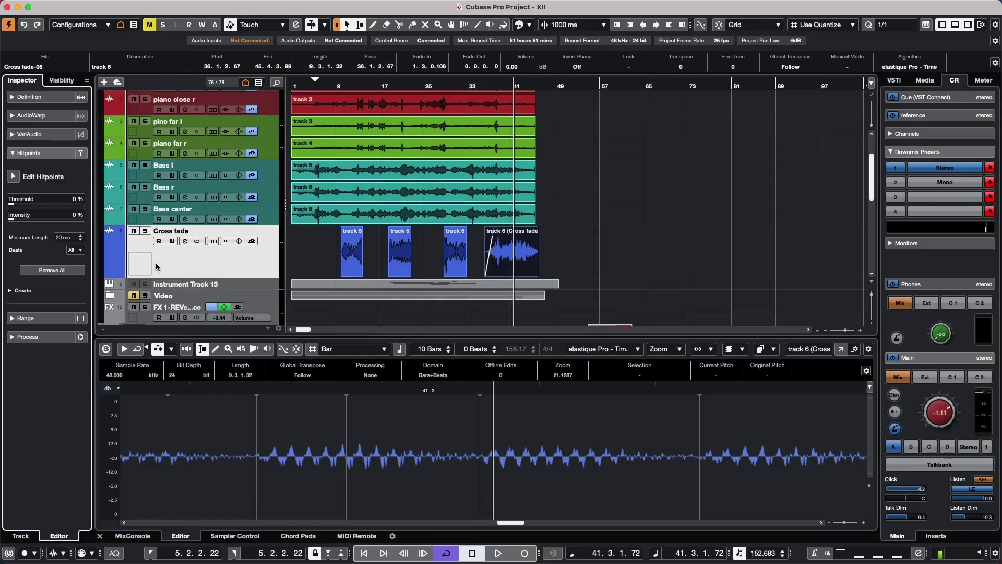
Unfold the Video folder track below Instrument Track 13 to show the video tracks inside it.
{"action": "scroll", "coordinate": [165, 255], "scroll_direction": "down", "scroll_amount": 1}
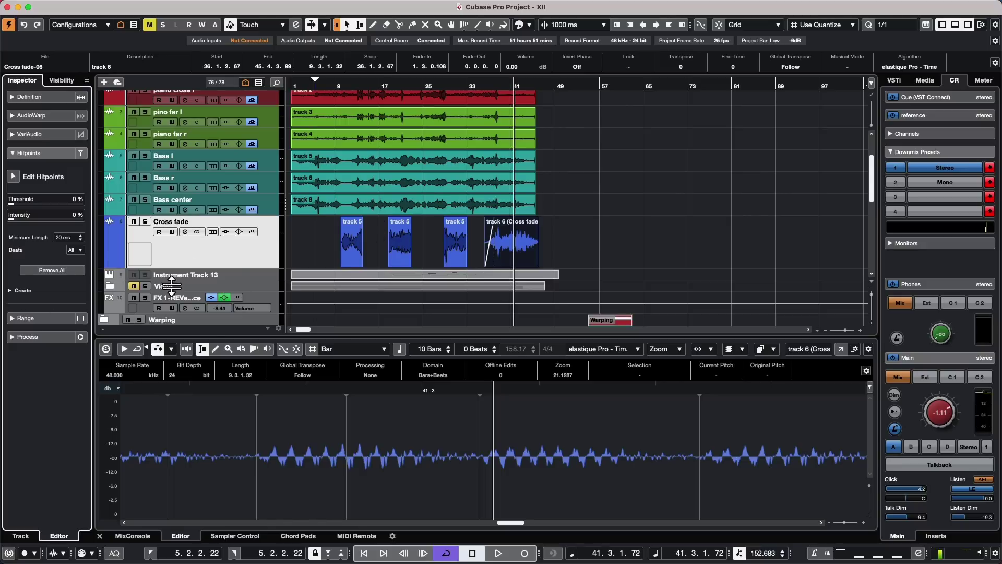
{"action": "left_click", "coordinate": [110, 286]}
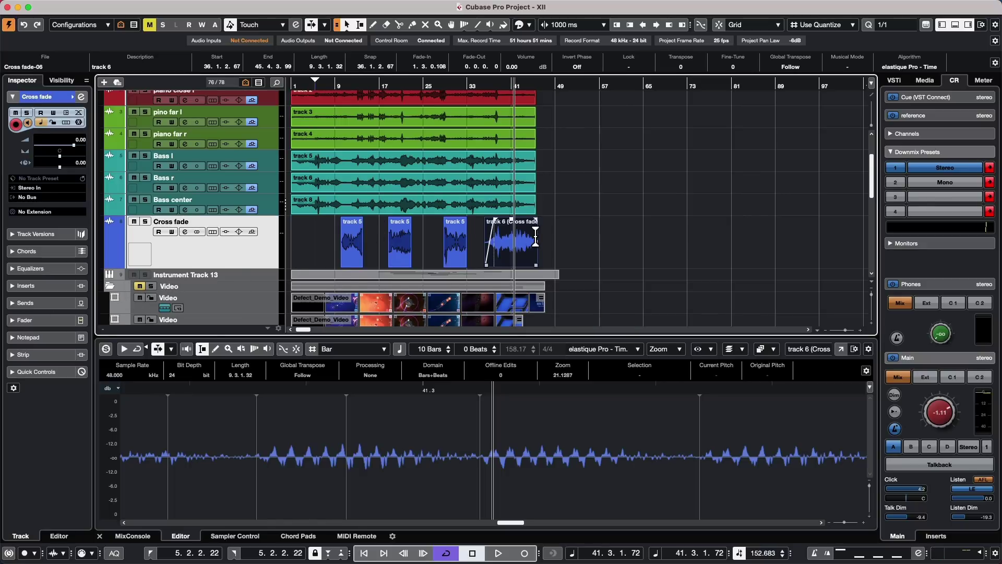
{"action": "scroll", "coordinate": [568, 247], "scroll_direction": "down", "scroll_amount": 1}
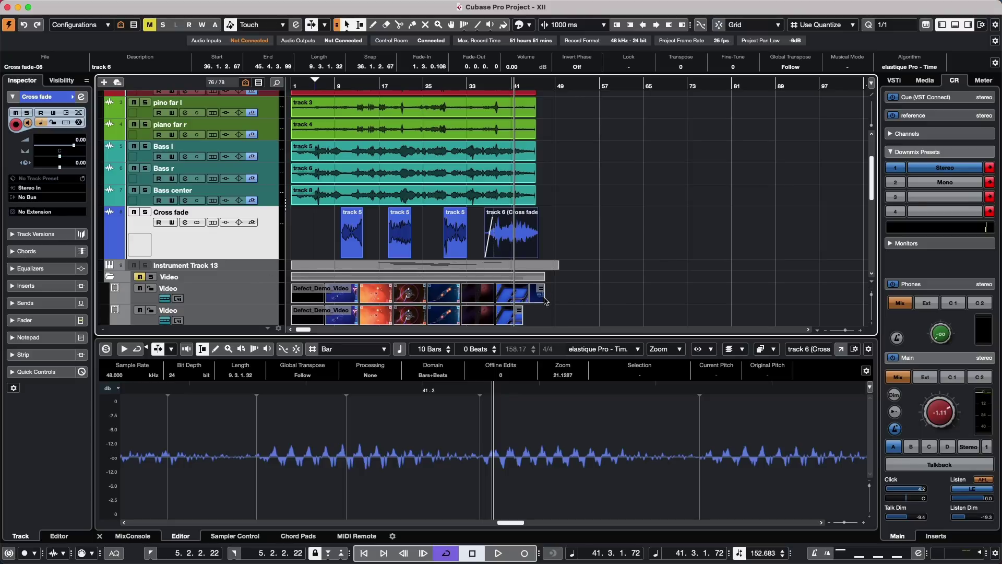
Compare the two video tracks inside the Video folder by selecting each in turn, ending on the upper one.
{"action": "scroll", "coordinate": [609, 299], "scroll_direction": "down", "scroll_amount": 2}
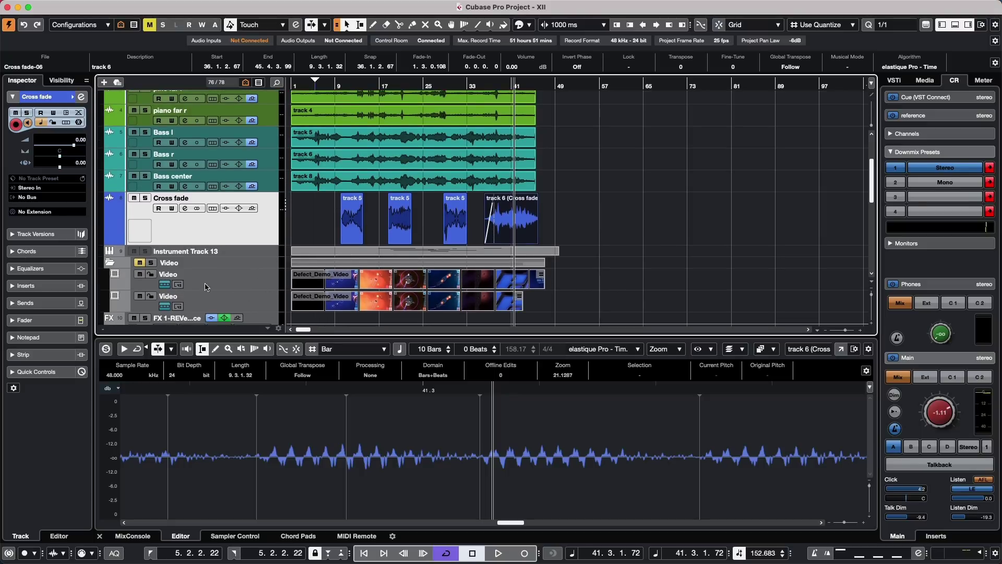
{"action": "left_click", "coordinate": [236, 290]}
{"action": "left_click", "coordinate": [247, 308]}
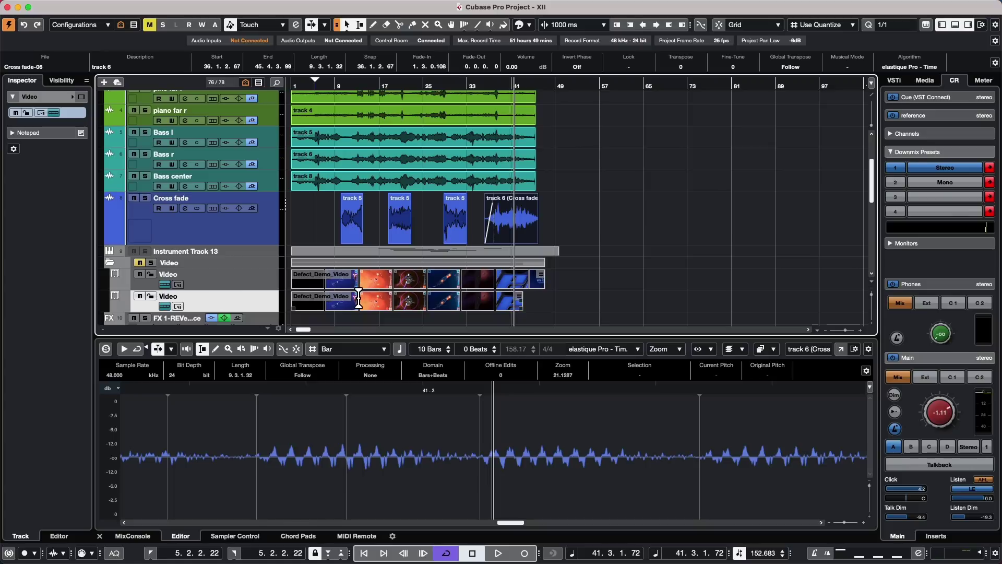
{"action": "left_click", "coordinate": [265, 277]}
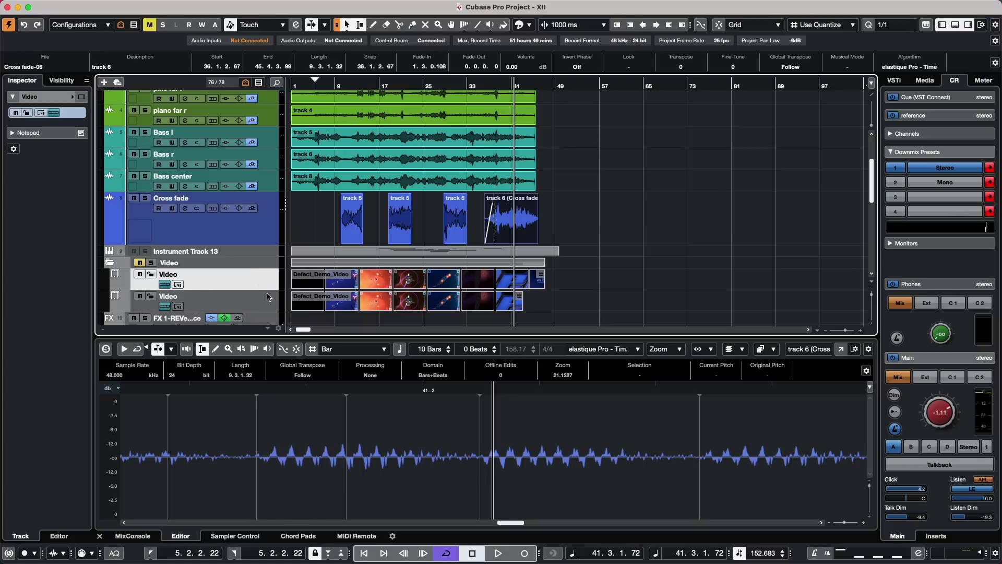
{"action": "left_click", "coordinate": [268, 299]}
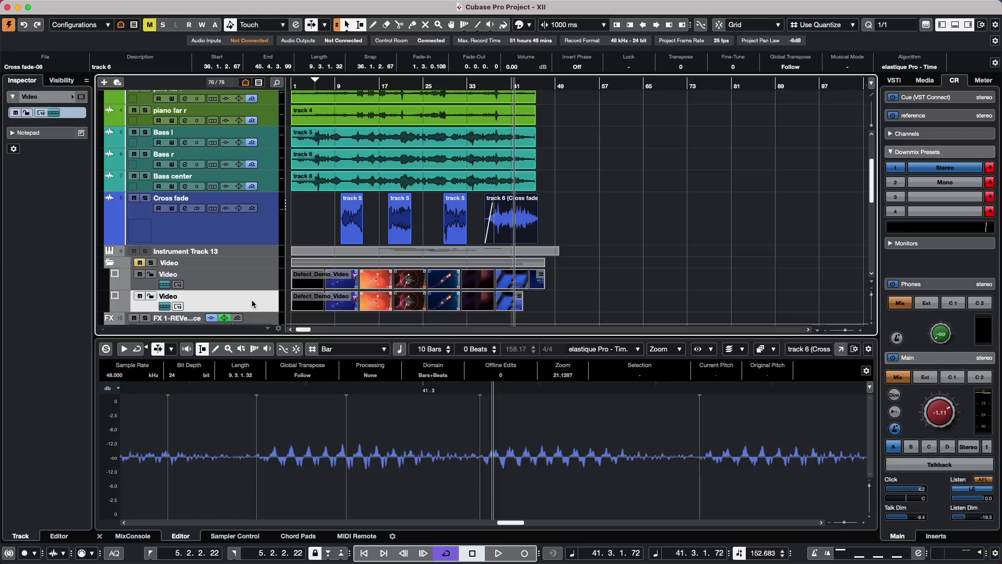
{"action": "left_click", "coordinate": [252, 278]}
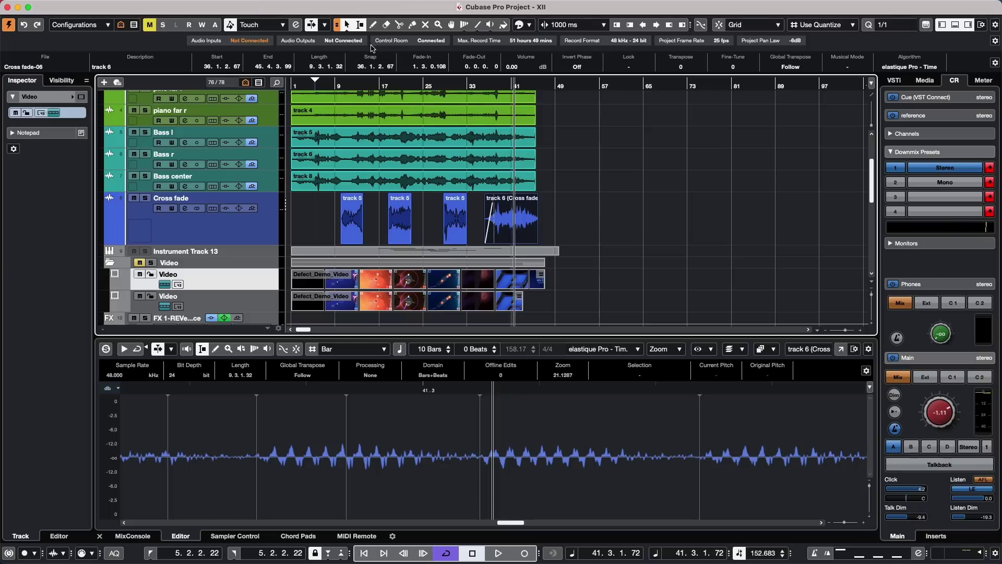
Open the main MixConsole and cycle through MixConsole 2, 3 and 4 to view their different channel layouts.
{"action": "mouse_move", "coordinate": [386, 3]}
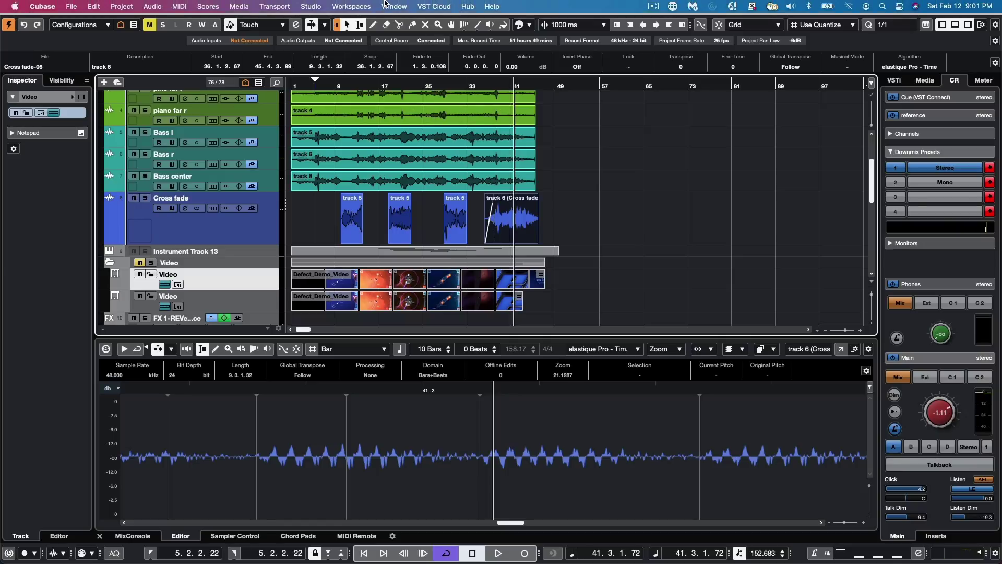
{"action": "left_click", "coordinate": [315, 7]}
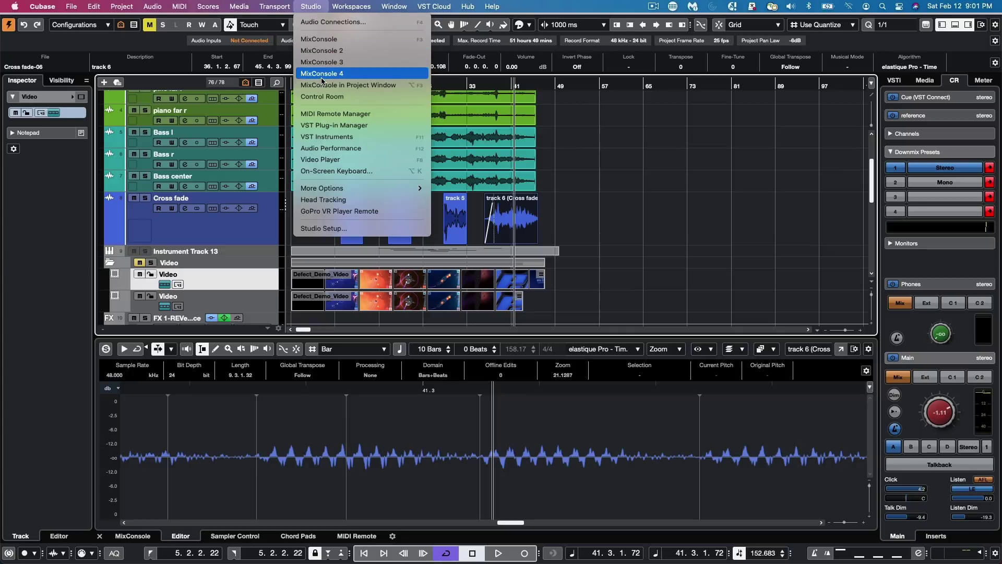
{"action": "left_click", "coordinate": [346, 41]}
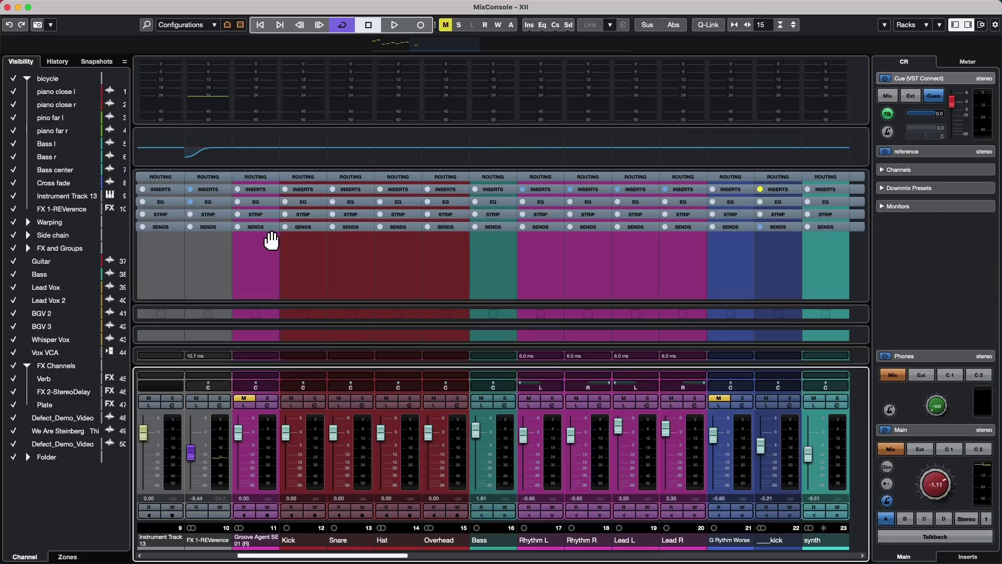
{"action": "key", "text": "super+grave"}
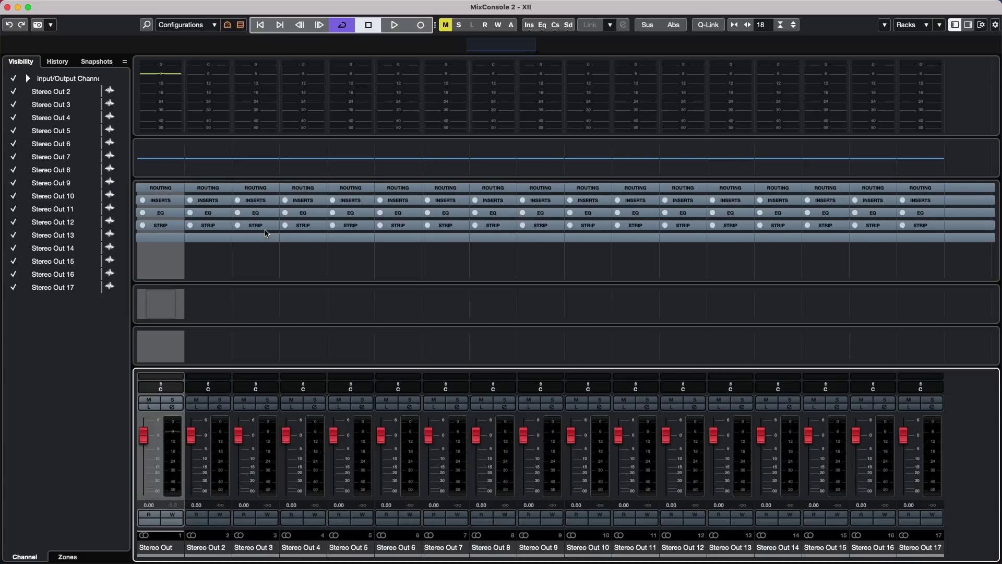
{"action": "key", "text": "super+grave"}
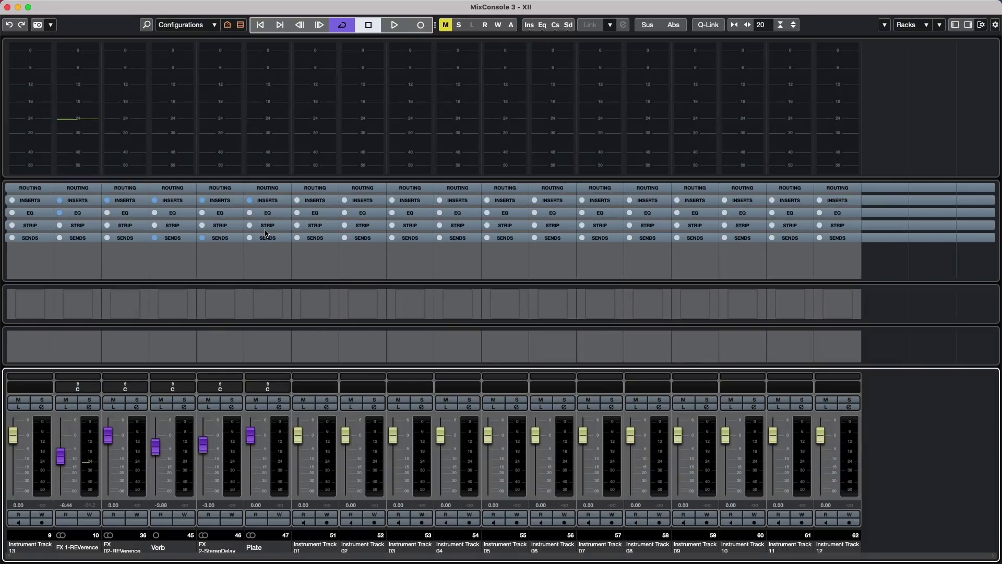
{"action": "key", "text": "super+grave"}
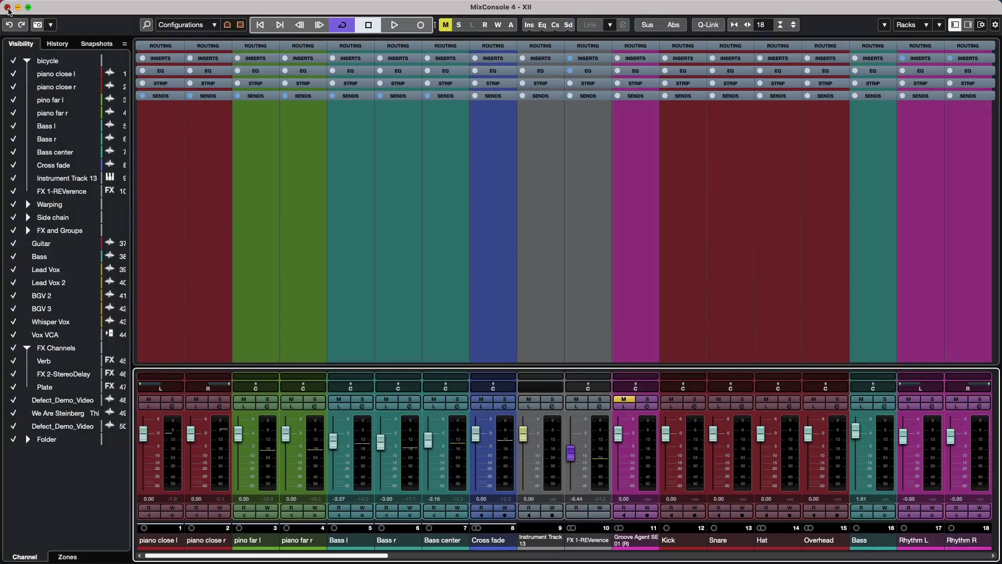
Close all four MixConsole windows and return to the project window.
{"action": "left_click", "coordinate": [8, 8]}
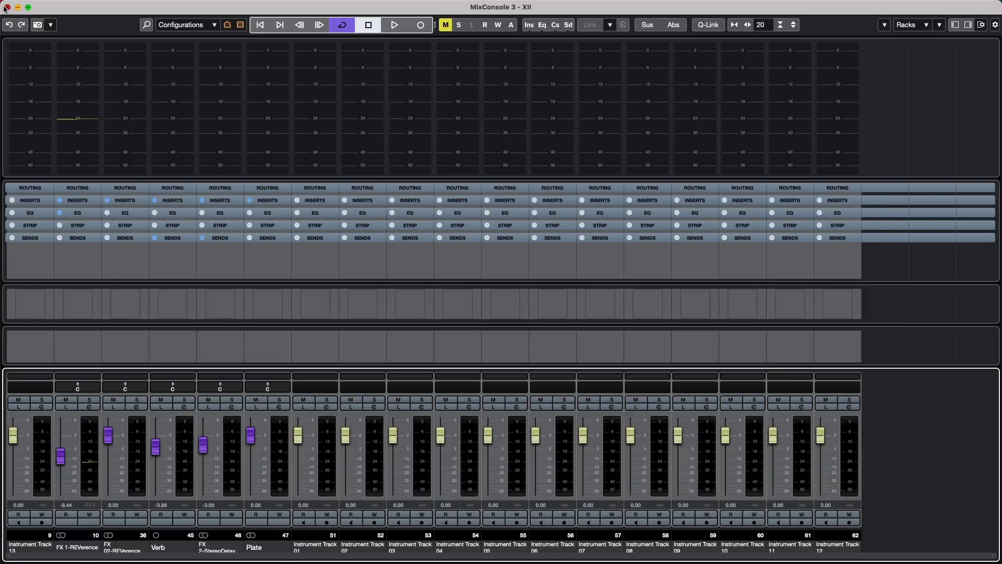
{"action": "left_click", "coordinate": [7, 7]}
{"action": "left_click", "coordinate": [8, 8]}
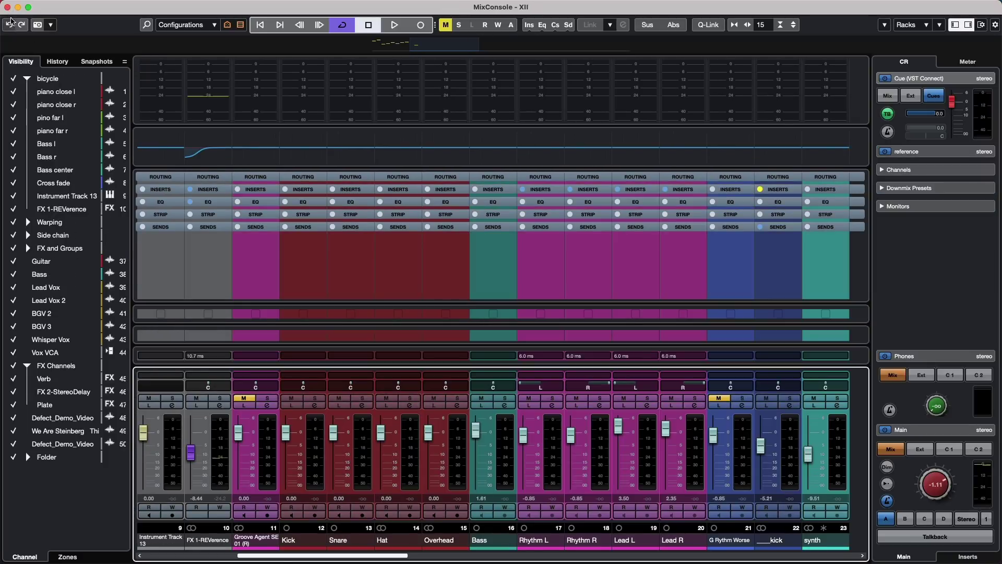
{"action": "left_click", "coordinate": [8, 8]}
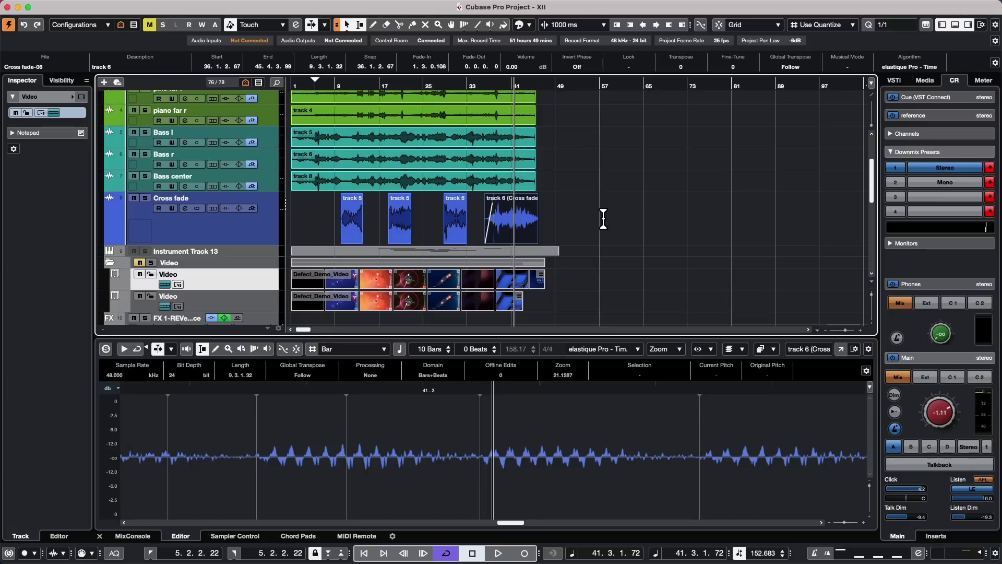